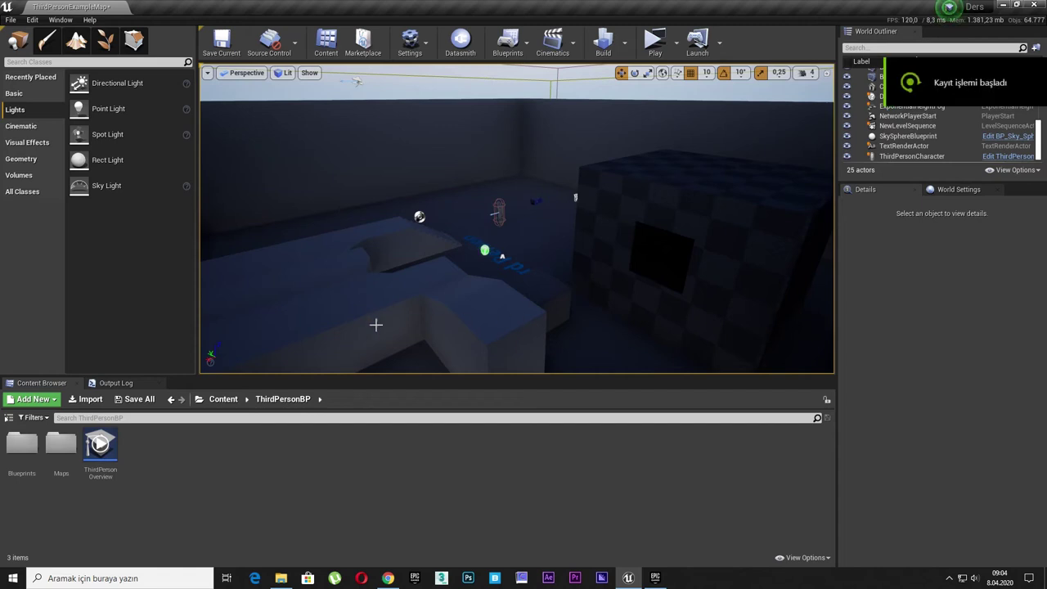
Place a Point Light beside the floor ledge and a second one, PointLight2, on the far wall
{"action": "mouse_move", "coordinate": [106, 108]}
{"action": "left_mouse_down"}
{"action": "mouse_move", "coordinate": [626, 339]}
{"action": "mouse_move", "coordinate": [316, 290]}
{"action": "left_mouse_up"}
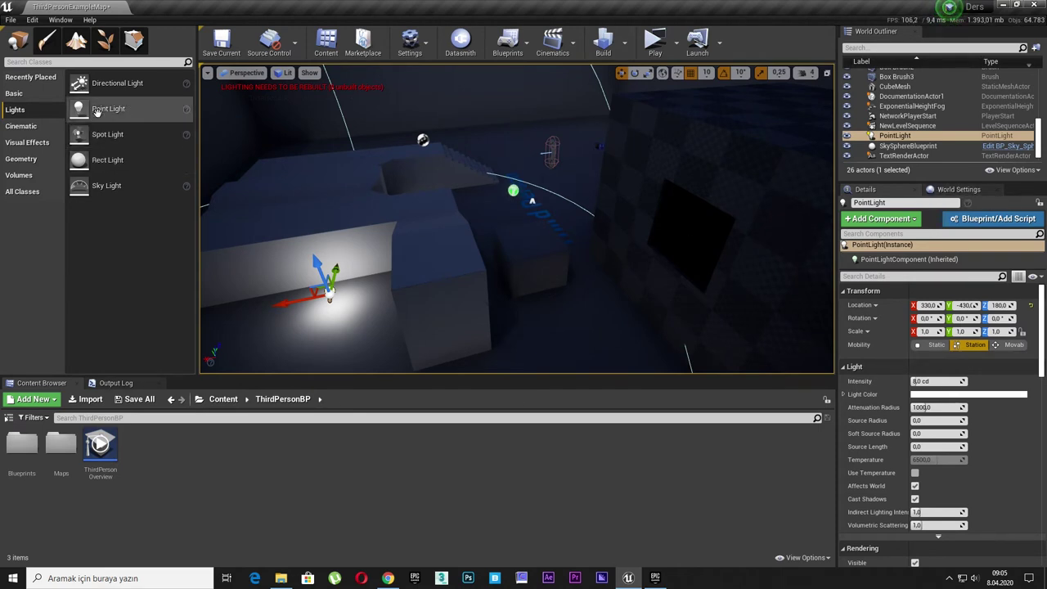
{"action": "mouse_move", "coordinate": [108, 108]}
{"action": "left_mouse_down"}
{"action": "mouse_move", "coordinate": [707, 243]}
{"action": "mouse_move", "coordinate": [728, 169]}
{"action": "left_mouse_up"}
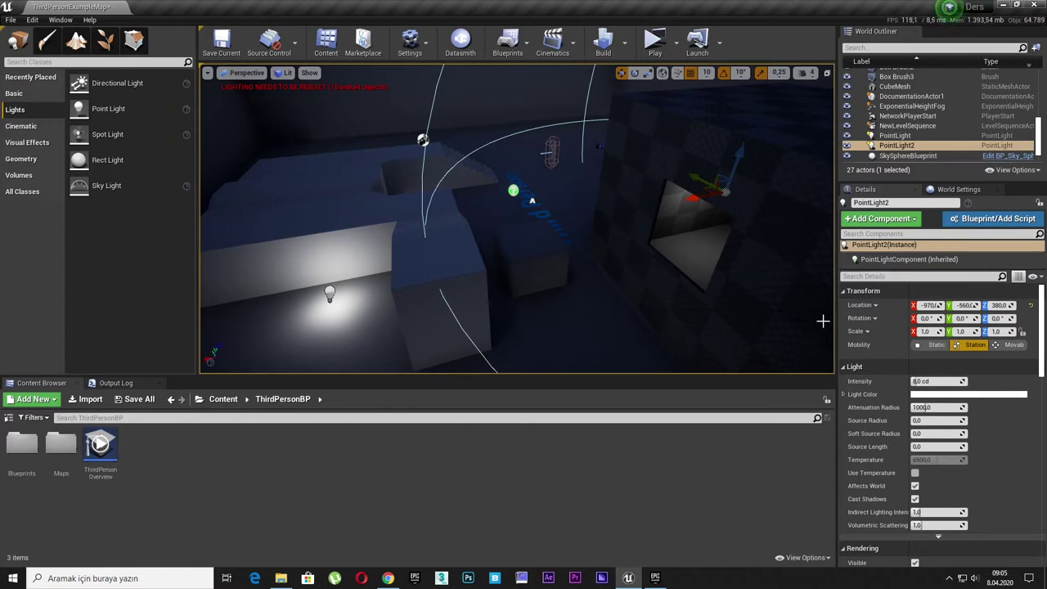
Pick a different Lighting Quality level from the Build menu
{"action": "left_click", "coordinate": [624, 44]}
{"action": "mouse_move", "coordinate": [691, 83]}
{"action": "left_click", "coordinate": [785, 86]}
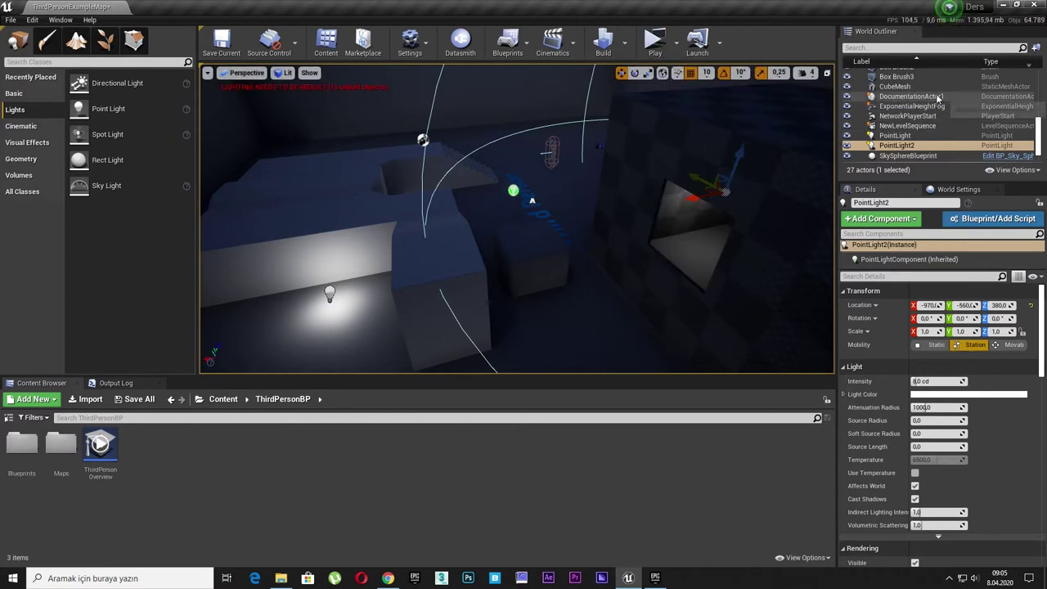
{"action": "scroll", "coordinate": [932, 96], "scroll_direction": "up", "scroll_amount": 5}
{"action": "scroll", "coordinate": [920, 96], "scroll_direction": "up", "scroll_amount": 5}
{"action": "scroll", "coordinate": [907, 96], "scroll_direction": "up", "scroll_amount": 5}
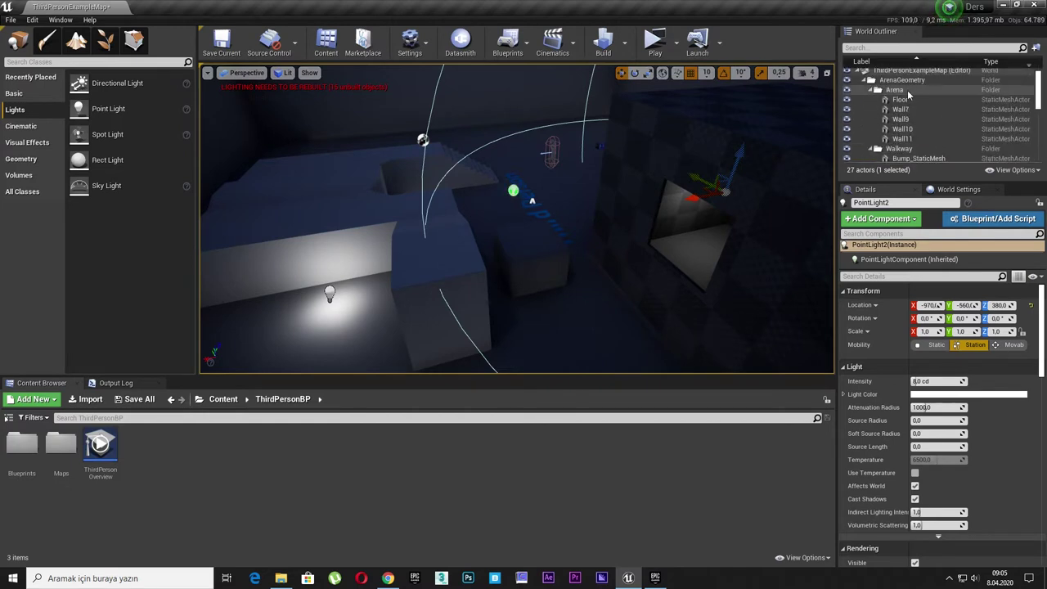
{"action": "scroll", "coordinate": [907, 98], "scroll_direction": "down", "scroll_amount": 5}
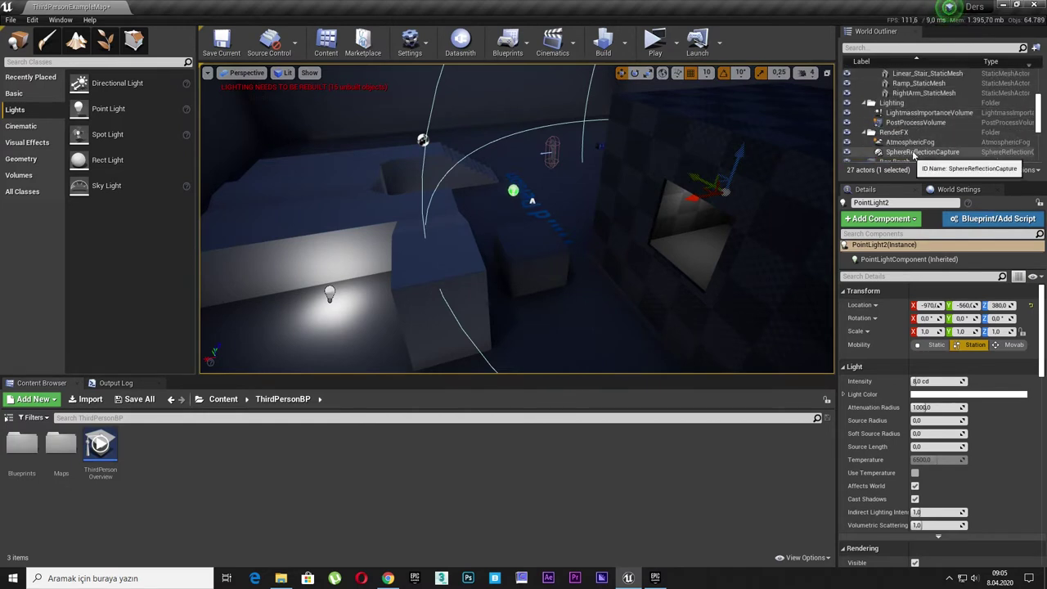
Briefly filter actors by 'sk', clear it, then run Build Lighting Only
{"action": "left_click", "coordinate": [864, 48]}
{"action": "type", "text": "sk"}
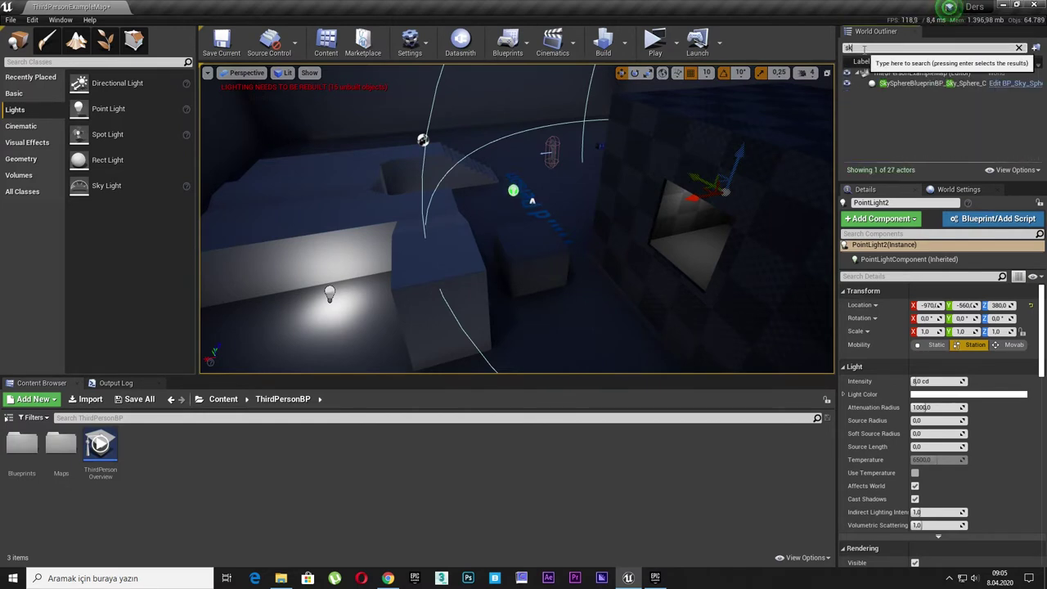
{"action": "key", "text": "BackSpace"}
{"action": "key", "text": "BackSpace"}
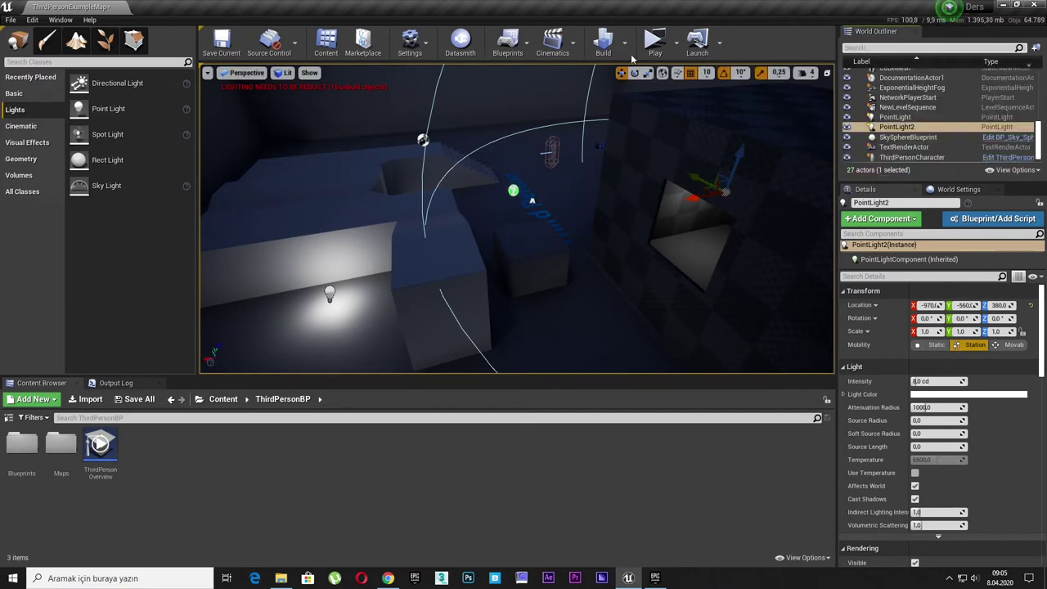
{"action": "left_click", "coordinate": [623, 52]}
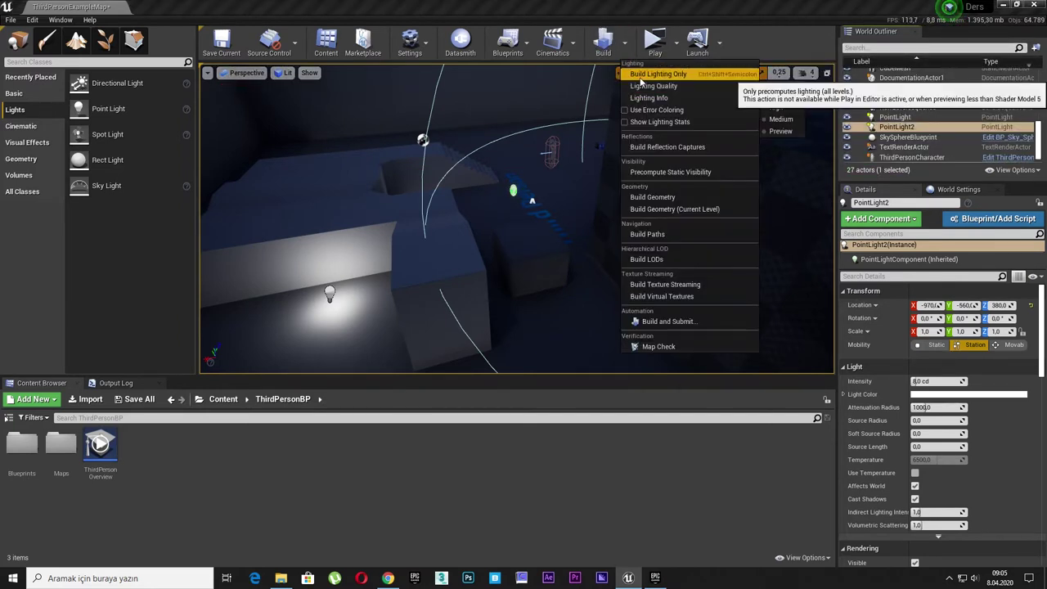
{"action": "left_click", "coordinate": [654, 70]}
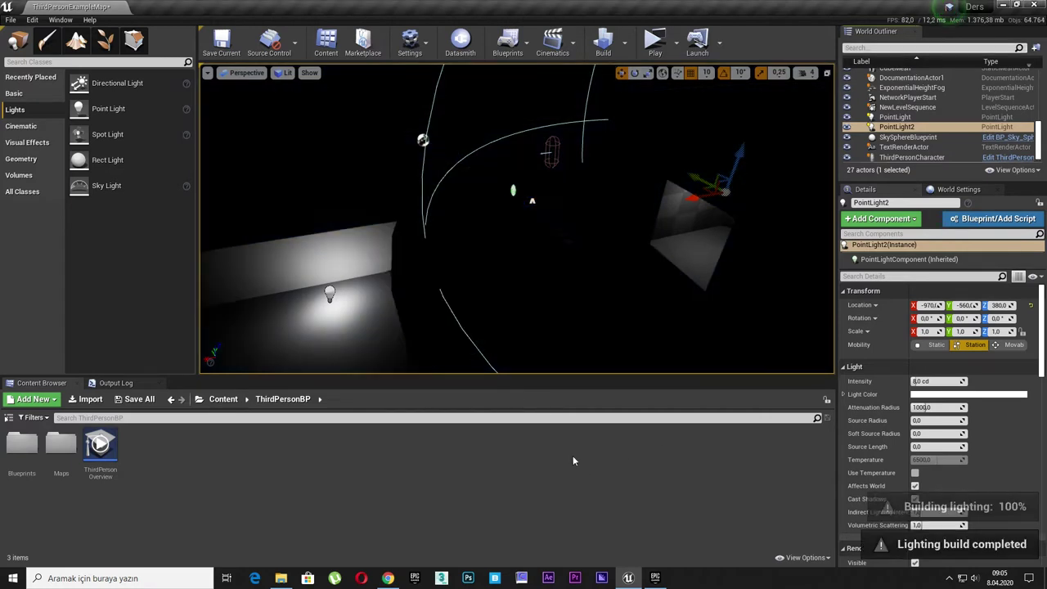
{"action": "right_click_drag", "start_coordinate": [625, 296], "coordinate": [623, 278]}
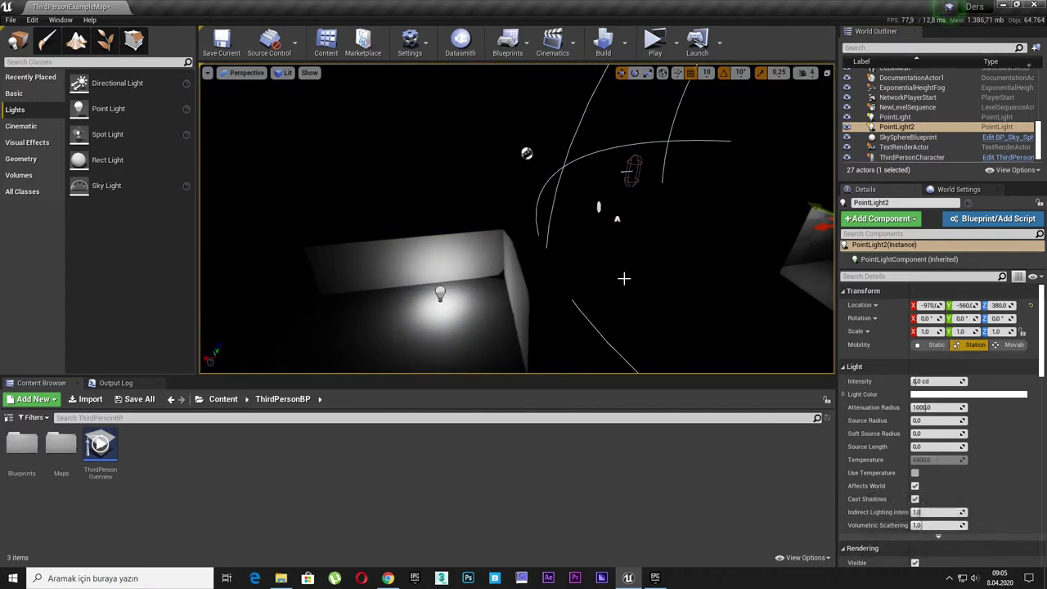
Raise PointLight2's Volumetric Scattering Intensity to 150 and inspect the scattered light
{"action": "left_click_drag", "start_coordinate": [928, 525], "coordinate": [965, 525]}
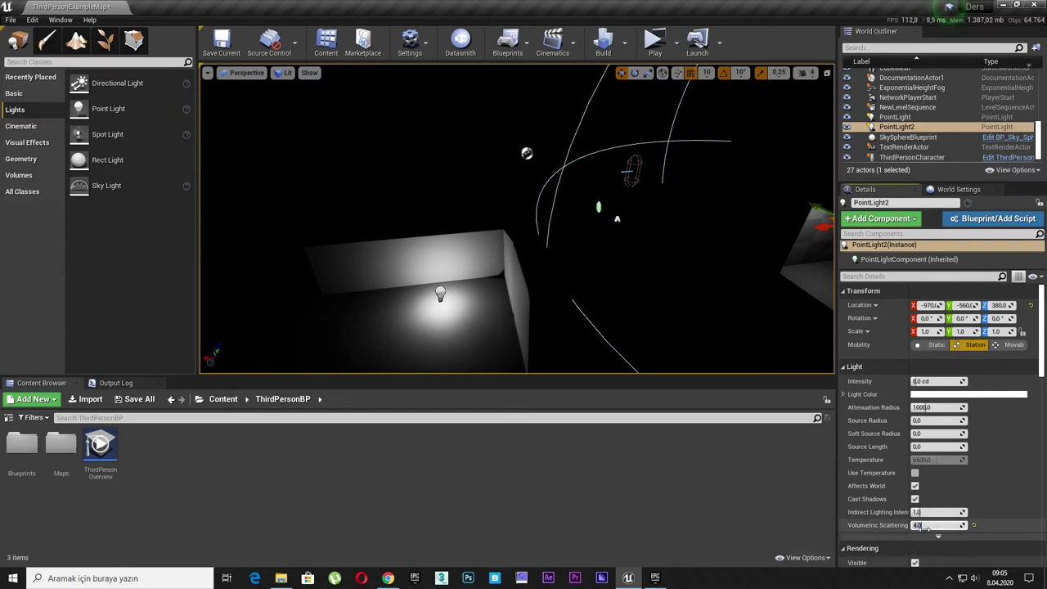
{"action": "type", "text": "150"}
{"action": "key", "text": "Return"}
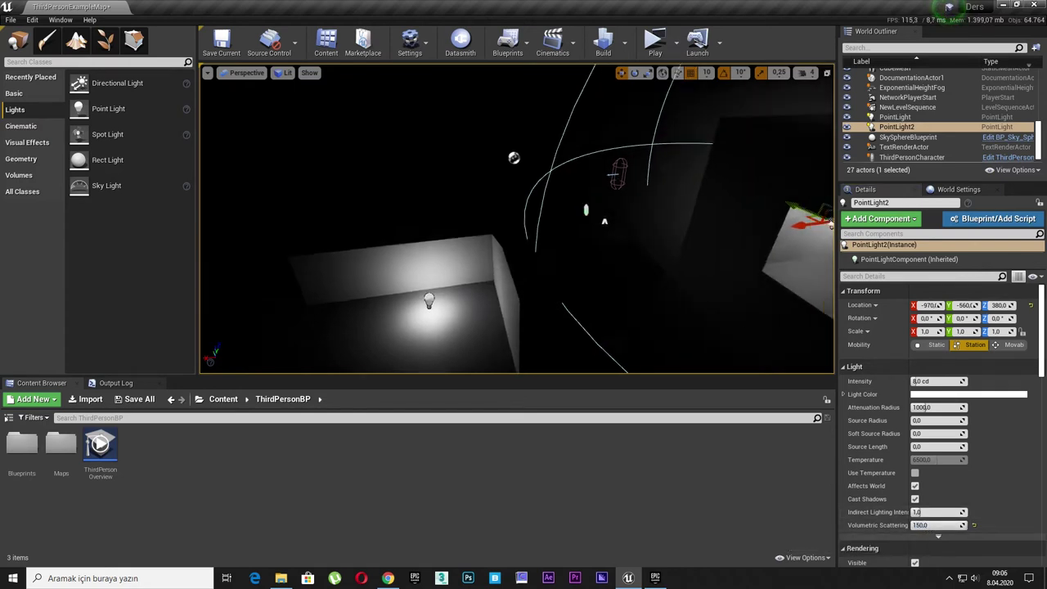
{"action": "right_click_drag", "start_coordinate": [738, 297], "coordinate": [735, 295]}
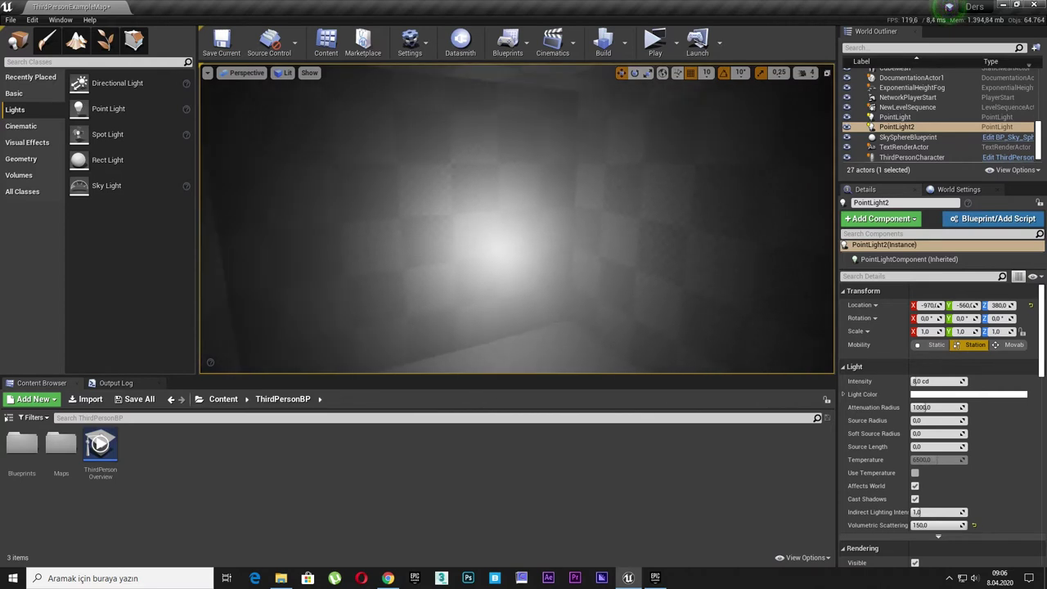
Lower the scattering to 4, then enter 20, and finally settle on 50
{"action": "left_click_drag", "start_coordinate": [940, 525], "coordinate": [941, 526]}
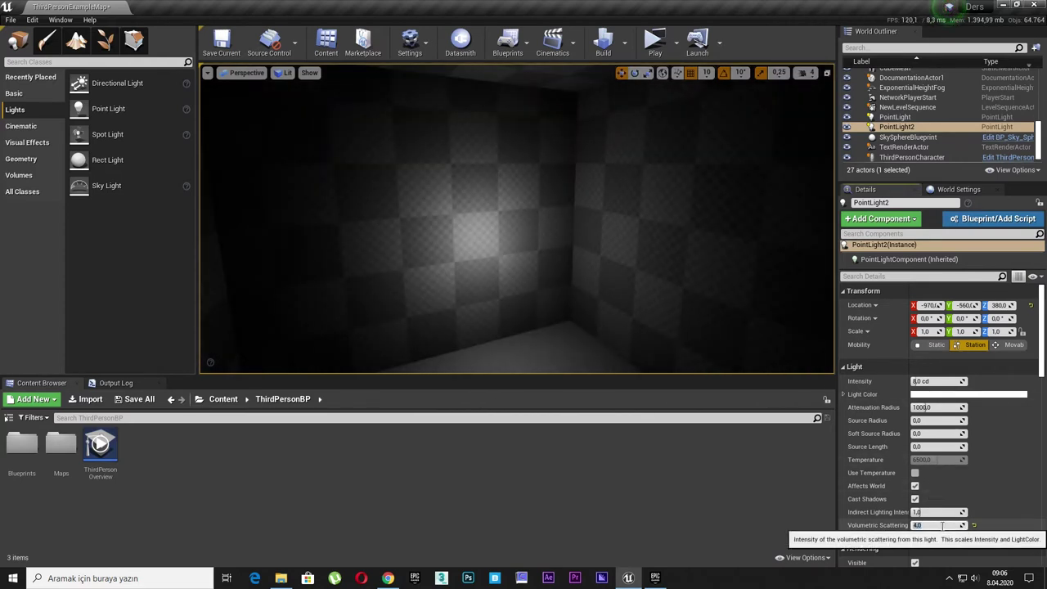
{"action": "left_click", "coordinate": [939, 525]}
{"action": "type", "text": "20"}
{"action": "key", "text": "Return"}
{"action": "type", "text": "50"}
{"action": "key", "text": "Return"}
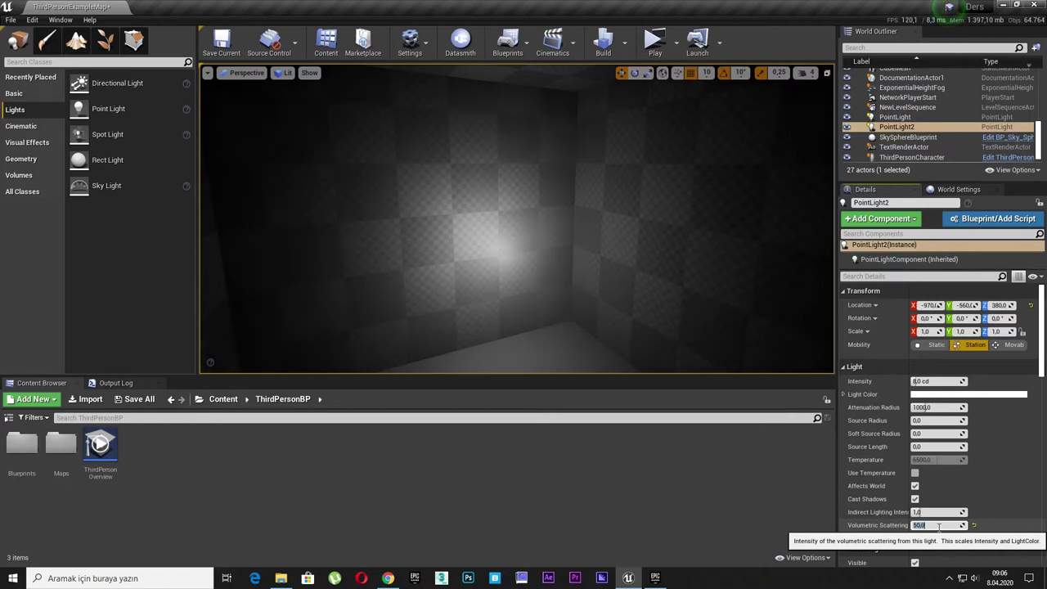
{"action": "right_click_drag", "start_coordinate": [663, 369], "coordinate": [663, 369]}
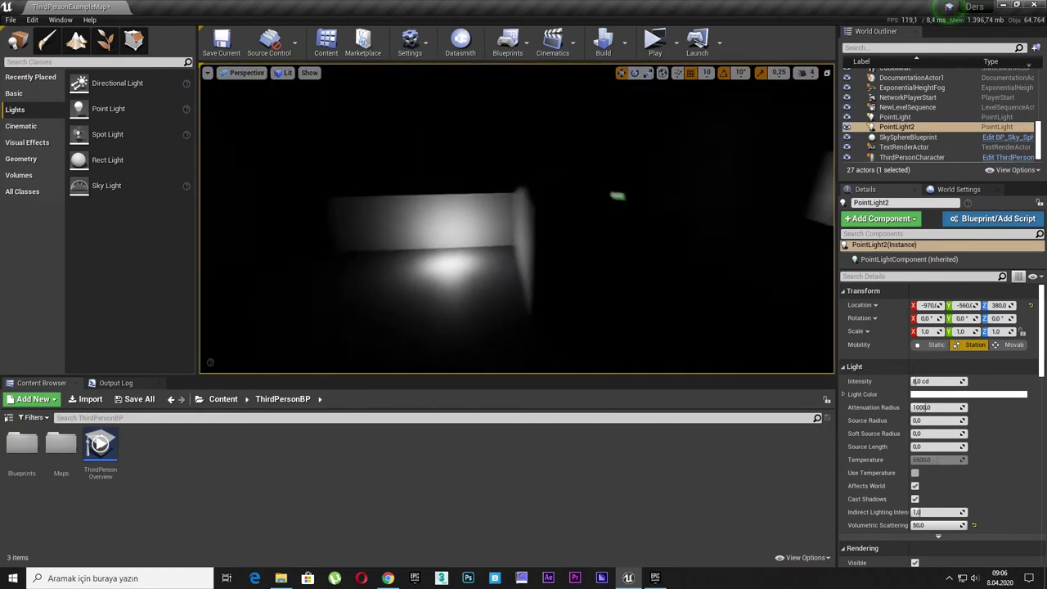
Set the ledge PointLight's volumetric scattering to 20
{"action": "left_click", "coordinate": [541, 266]}
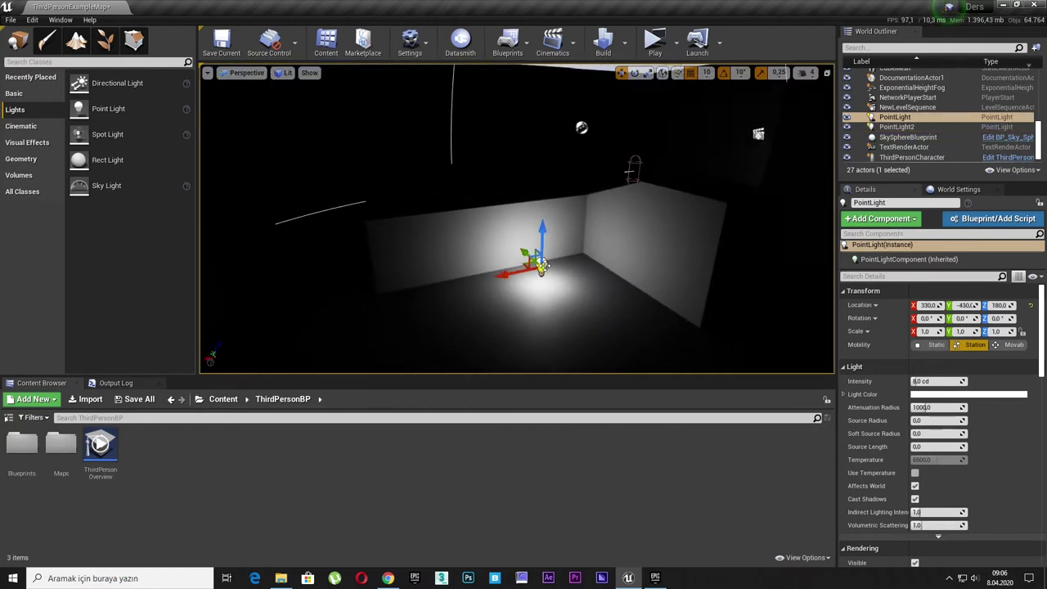
{"action": "left_click", "coordinate": [927, 525]}
{"action": "type", "text": "20"}
{"action": "key", "text": "Return"}
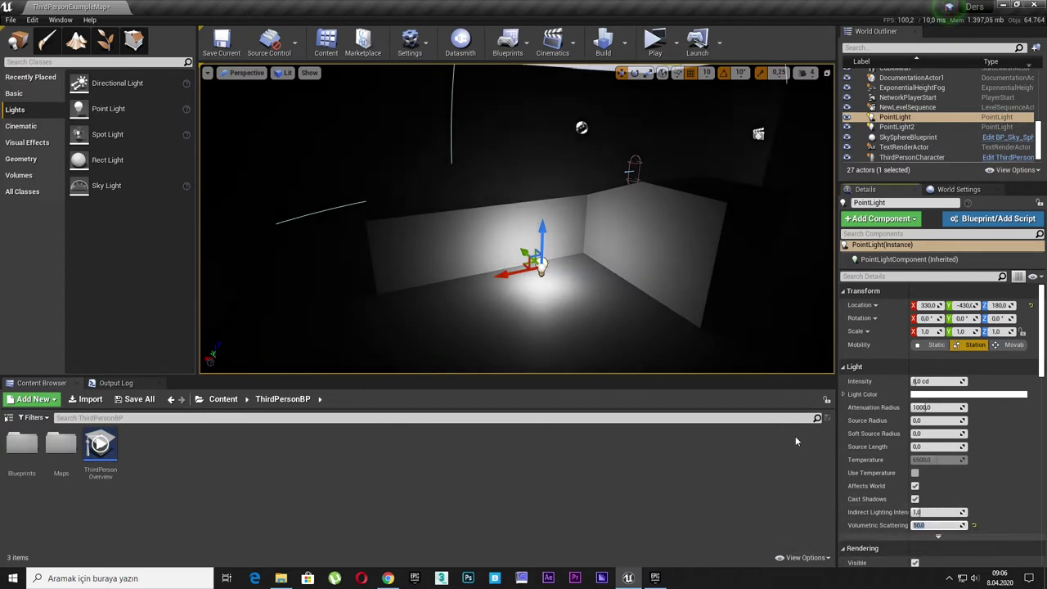
Fly into the dim room, select PointLight2 and set its volumetric scattering to 150
{"action": "mouse_move", "coordinate": [523, 245]}
{"action": "right_mouse_down"}
{"action": "mouse_move", "coordinate": [524, 212]}
{"action": "mouse_move", "coordinate": [490, 204]}
{"action": "mouse_move", "coordinate": [596, 303]}
{"action": "right_mouse_up"}
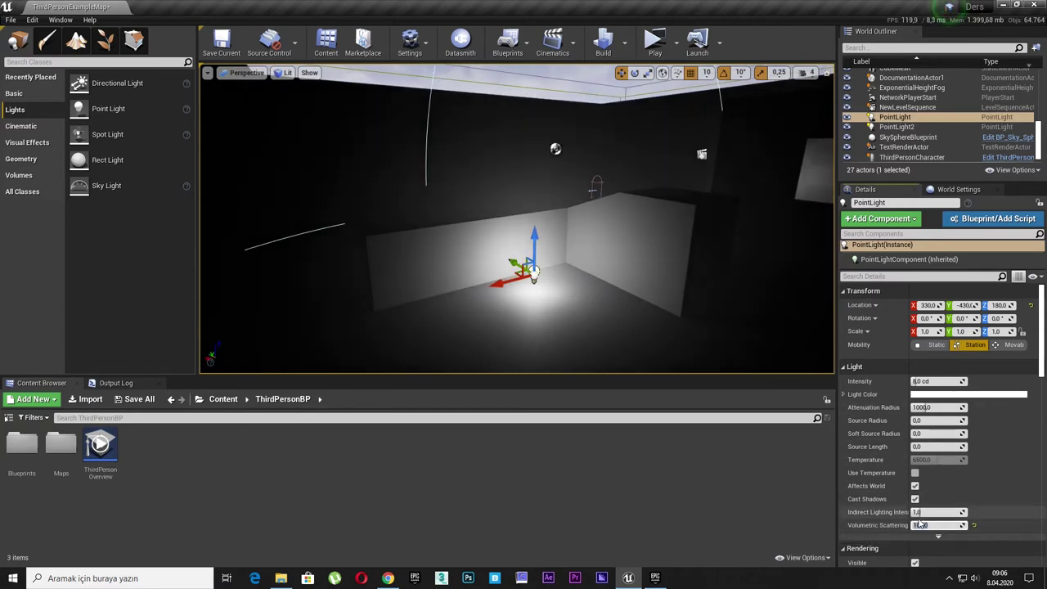
{"action": "mouse_move", "coordinate": [614, 327]}
{"action": "right_mouse_down"}
{"action": "mouse_move", "coordinate": [593, 280]}
{"action": "mouse_move", "coordinate": [573, 270]}
{"action": "right_mouse_up"}
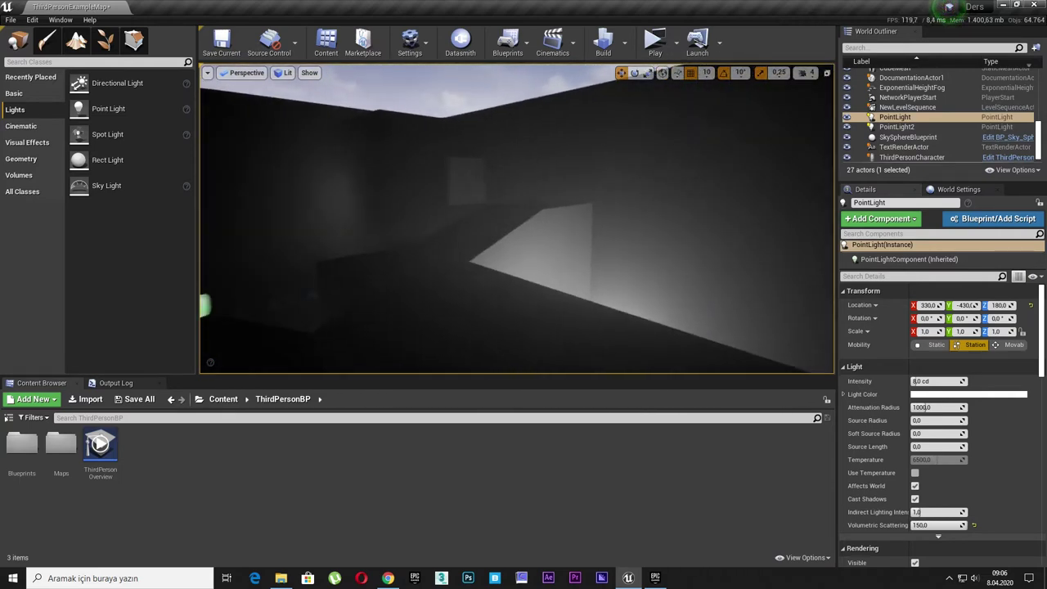
{"action": "mouse_move", "coordinate": [572, 270]}
{"action": "right_mouse_down"}
{"action": "mouse_move", "coordinate": [548, 272]}
{"action": "mouse_move", "coordinate": [540, 245]}
{"action": "mouse_move", "coordinate": [523, 254]}
{"action": "mouse_move", "coordinate": [531, 262]}
{"action": "right_mouse_up"}
{"action": "left_click", "coordinate": [603, 273]}
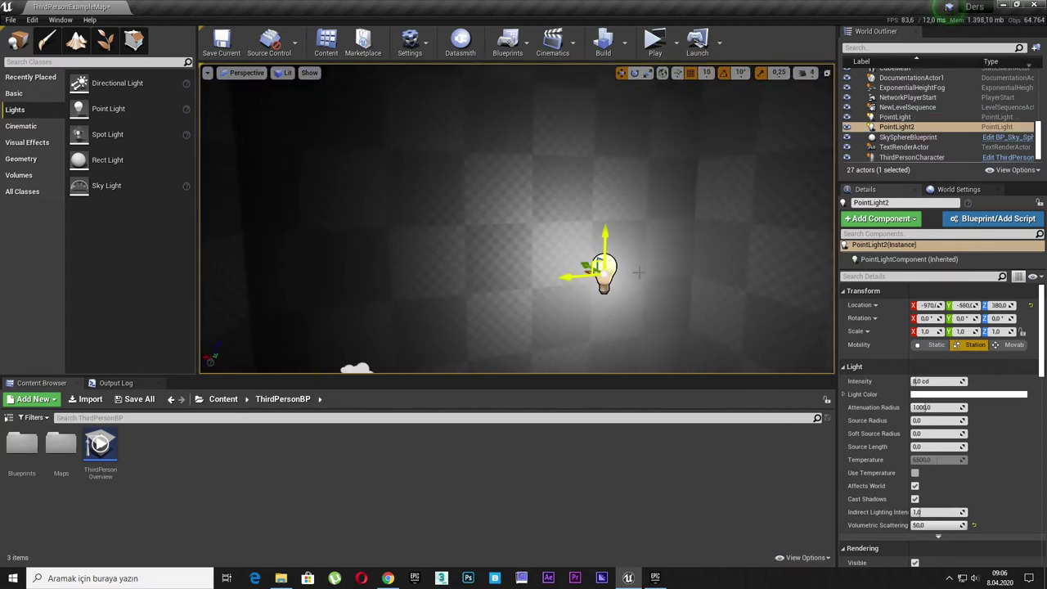
{"action": "type", "text": "150"}
{"action": "key", "text": "Return"}
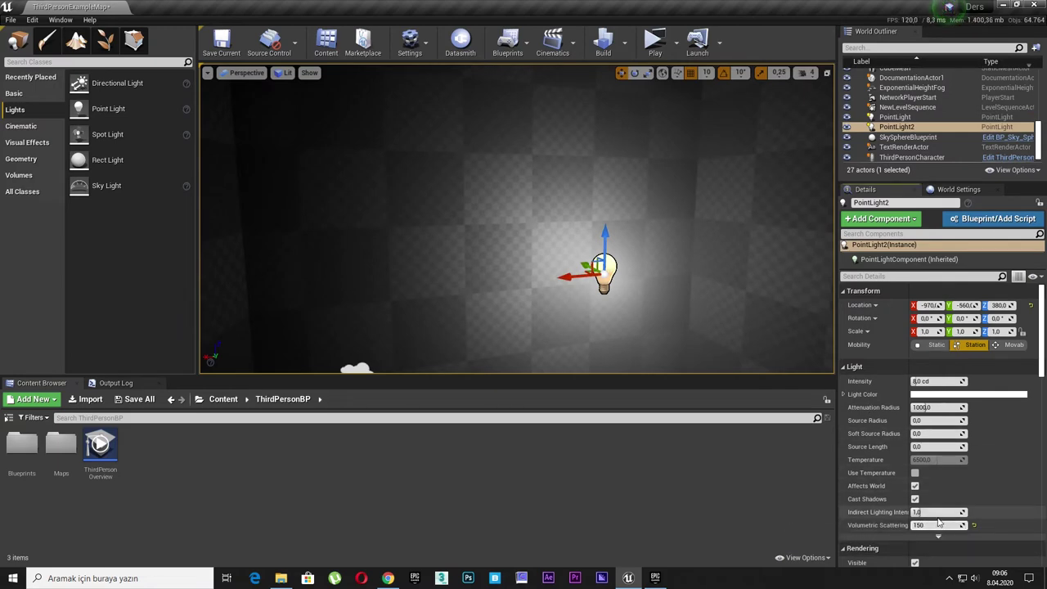
{"action": "right_click_drag", "start_coordinate": [543, 276], "coordinate": [540, 278]}
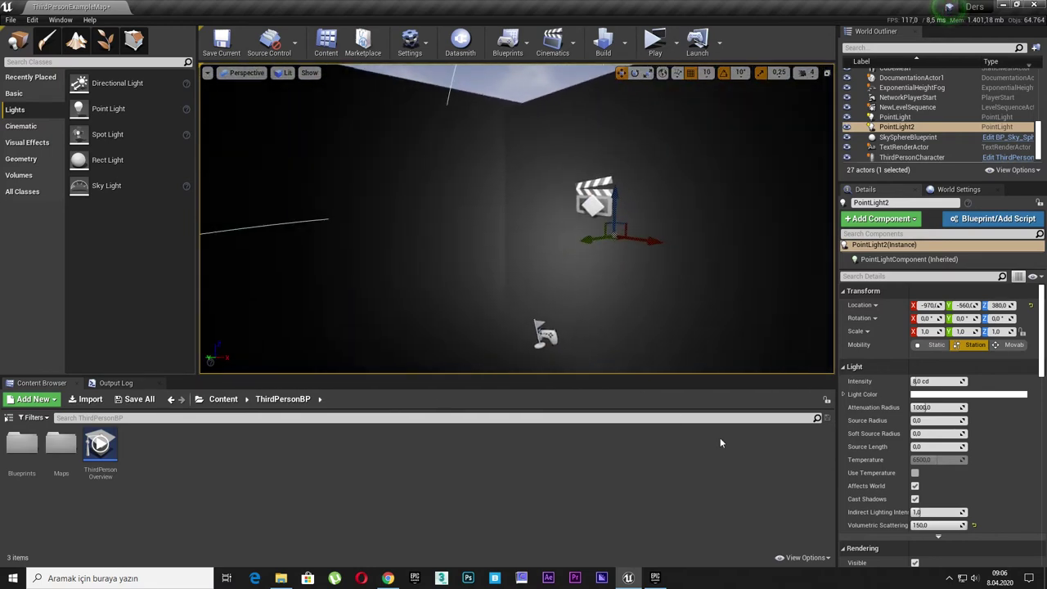
Open World Settings and toggle the Lightmass, Rendering, Physics and World categories
{"action": "left_click", "coordinate": [955, 189]}
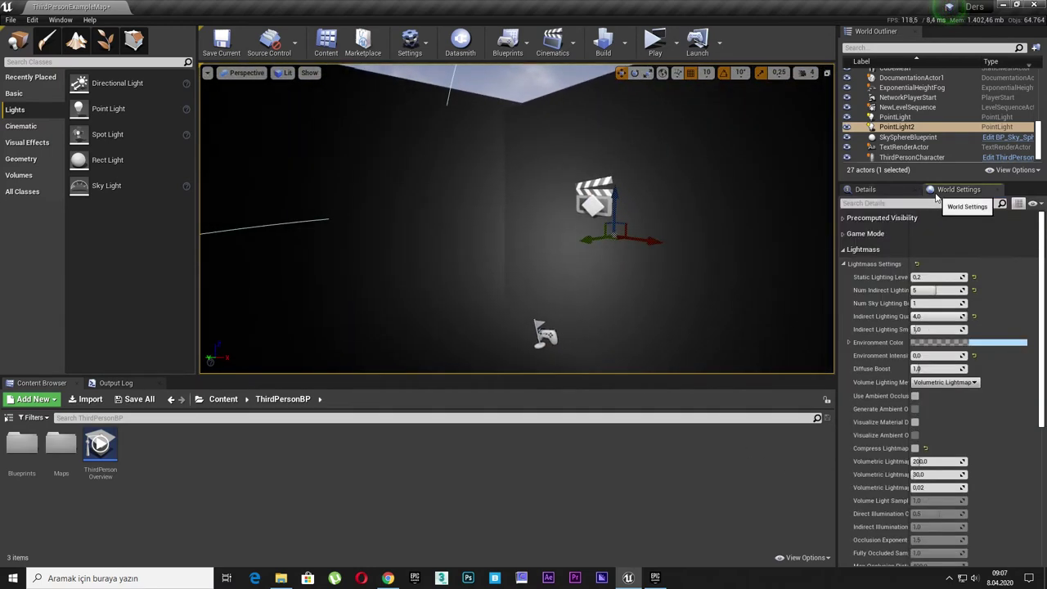
{"action": "left_click", "coordinate": [863, 248]}
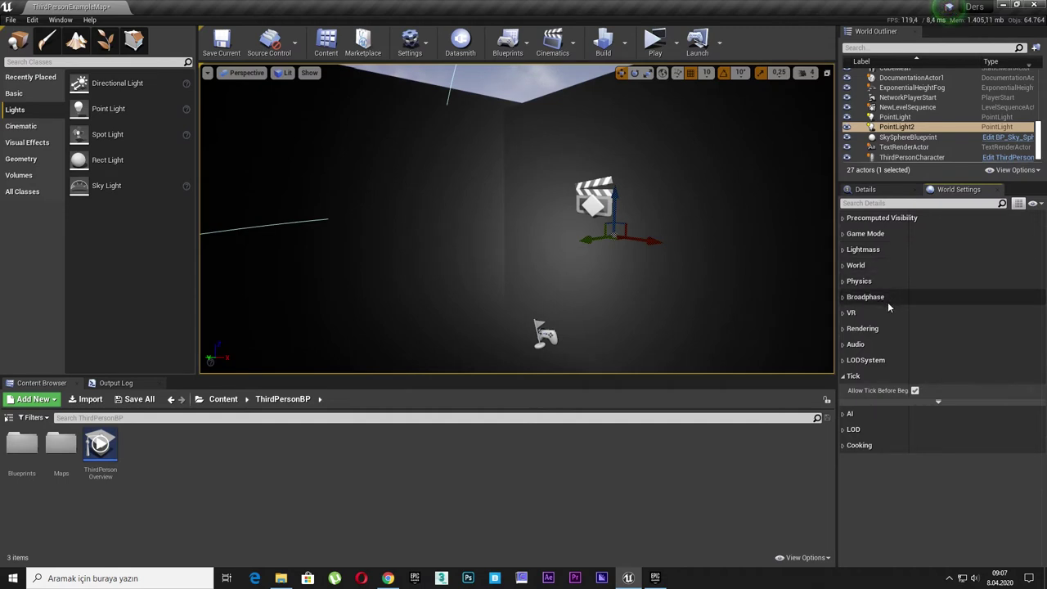
{"action": "left_click", "coordinate": [874, 331]}
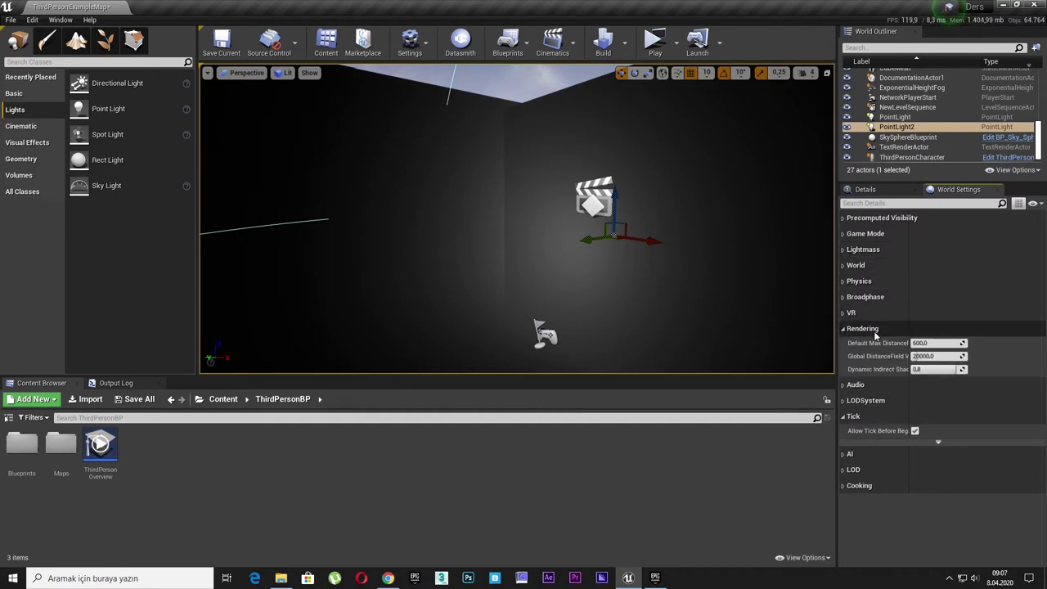
{"action": "left_click", "coordinate": [874, 330]}
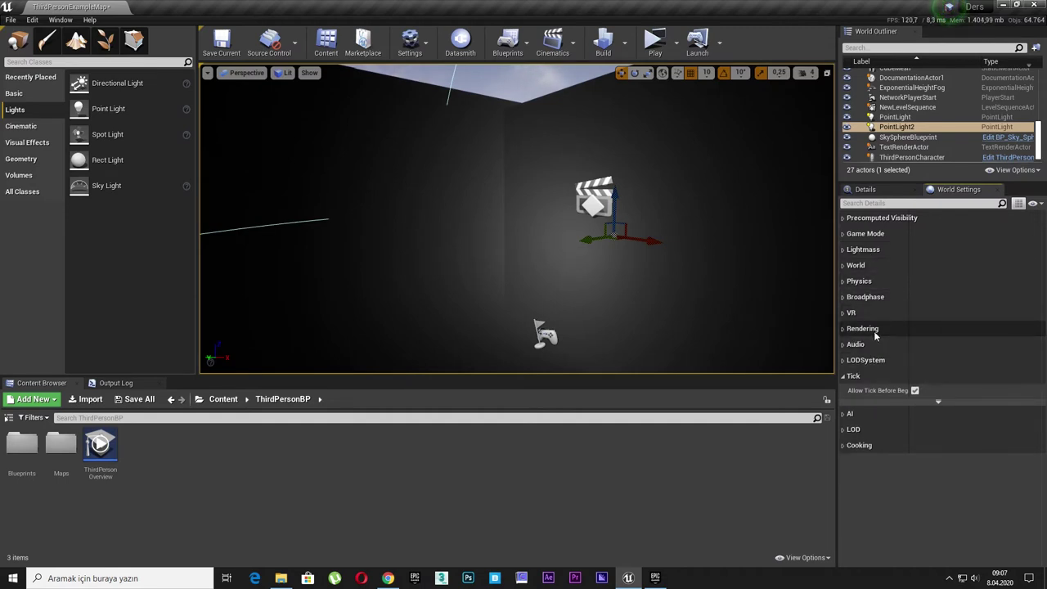
{"action": "left_click", "coordinate": [869, 284]}
{"action": "left_click", "coordinate": [870, 283]}
{"action": "left_click", "coordinate": [871, 267]}
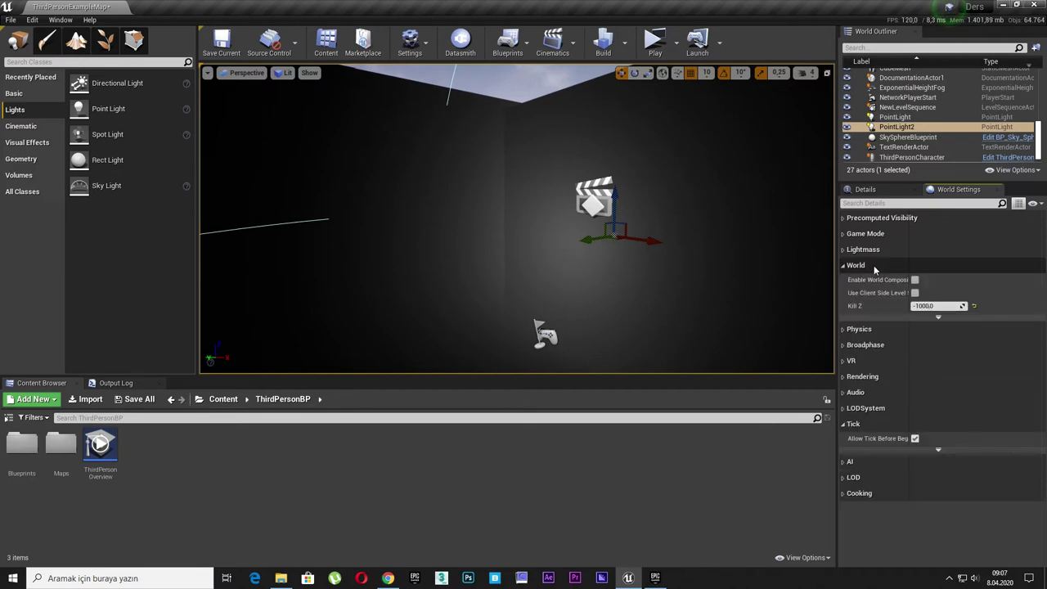
{"action": "left_click", "coordinate": [873, 266]}
{"action": "left_click", "coordinate": [874, 251]}
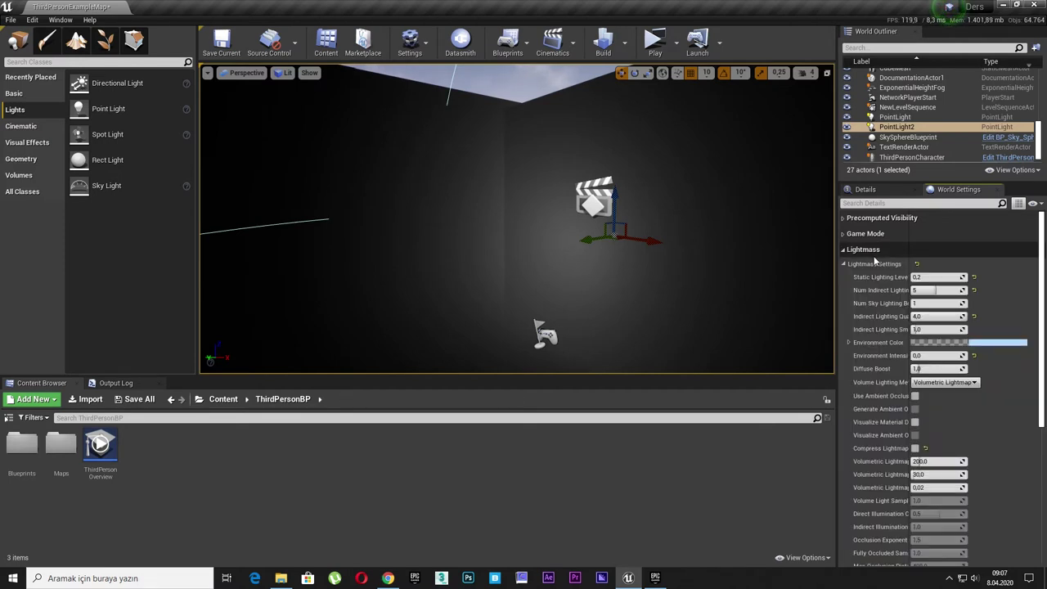
{"action": "left_click", "coordinate": [844, 264]}
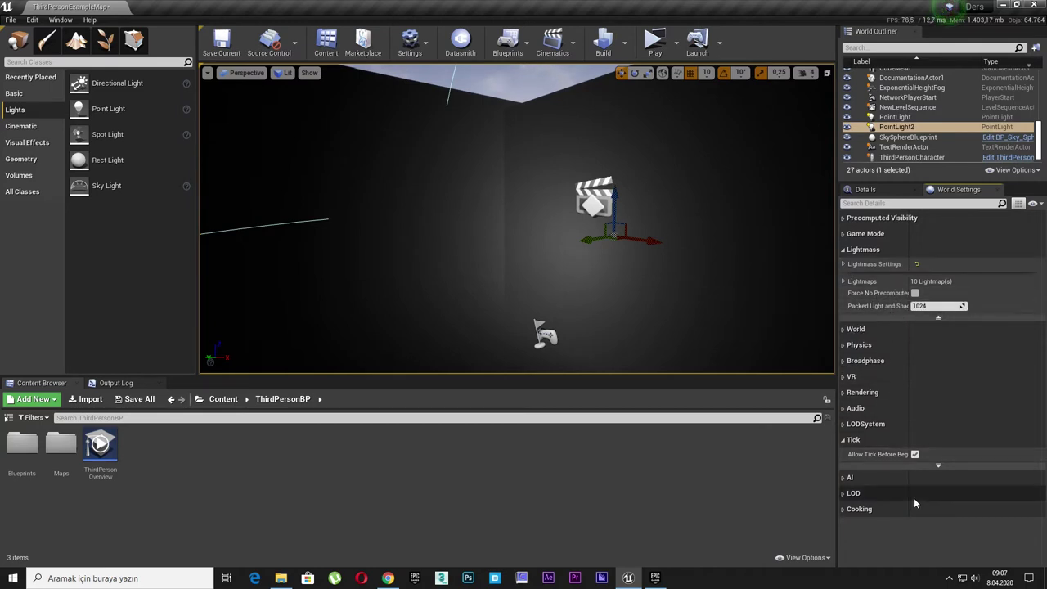
Expand and collapse the AI, Rendering, Broadphase, Physics and World categories
{"action": "left_click", "coordinate": [867, 479]}
{"action": "left_click", "coordinate": [866, 477]}
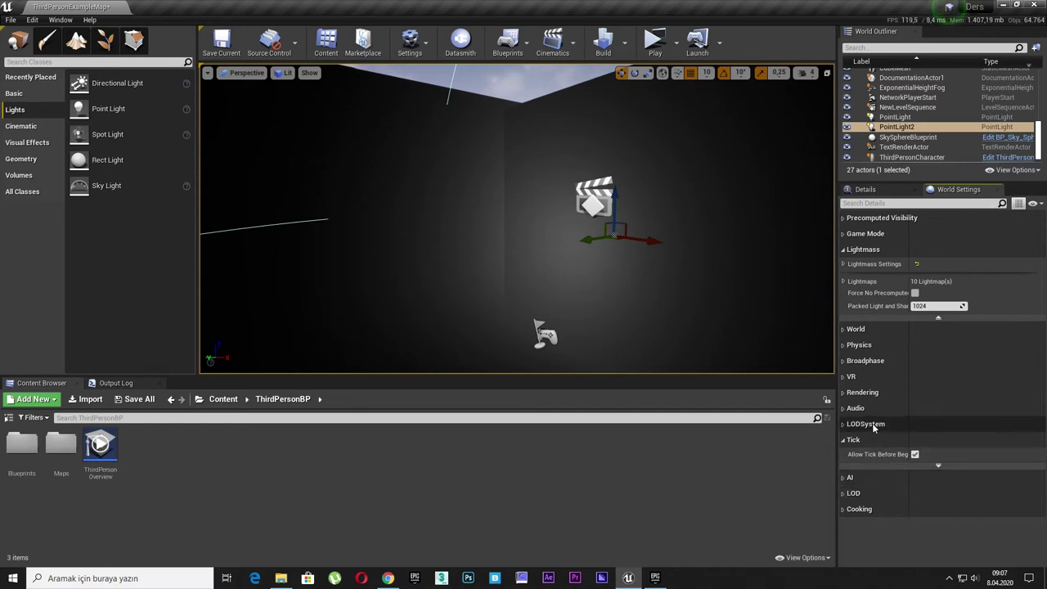
{"action": "left_click", "coordinate": [875, 393]}
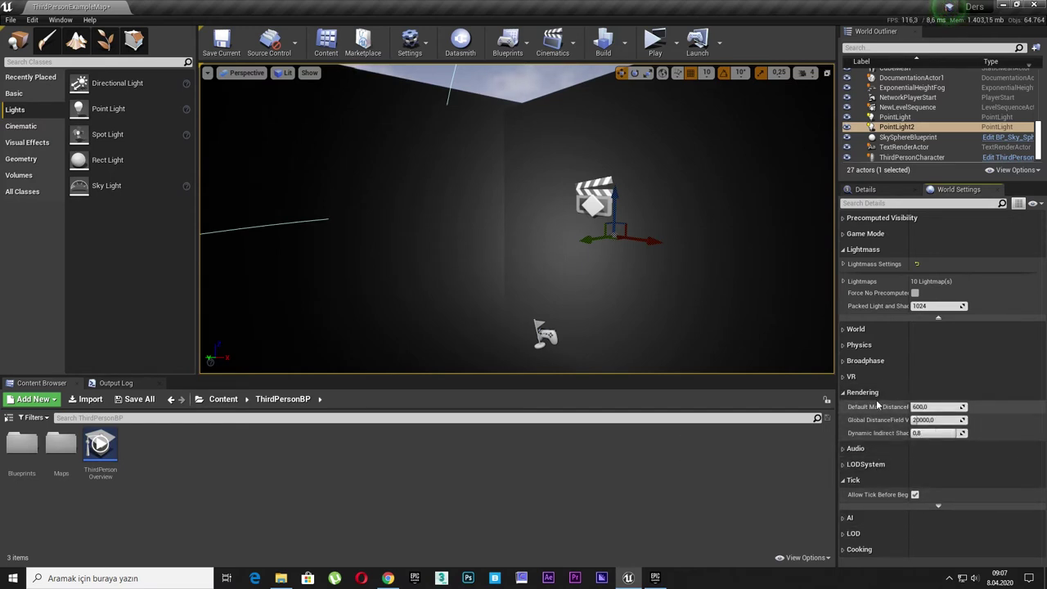
{"action": "left_click", "coordinate": [868, 393]}
{"action": "left_click", "coordinate": [868, 362]}
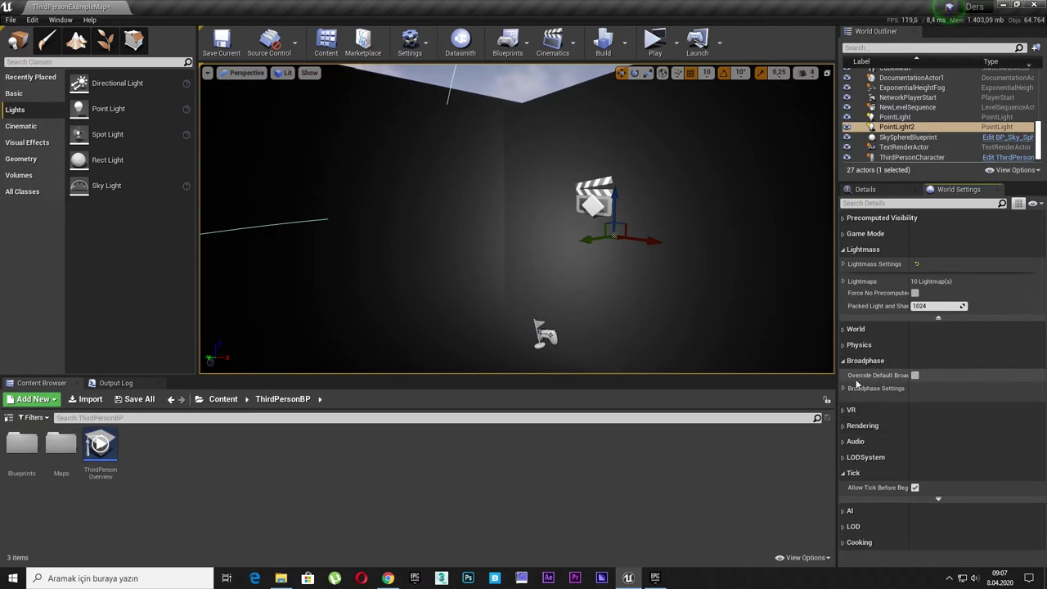
{"action": "left_click", "coordinate": [845, 389]}
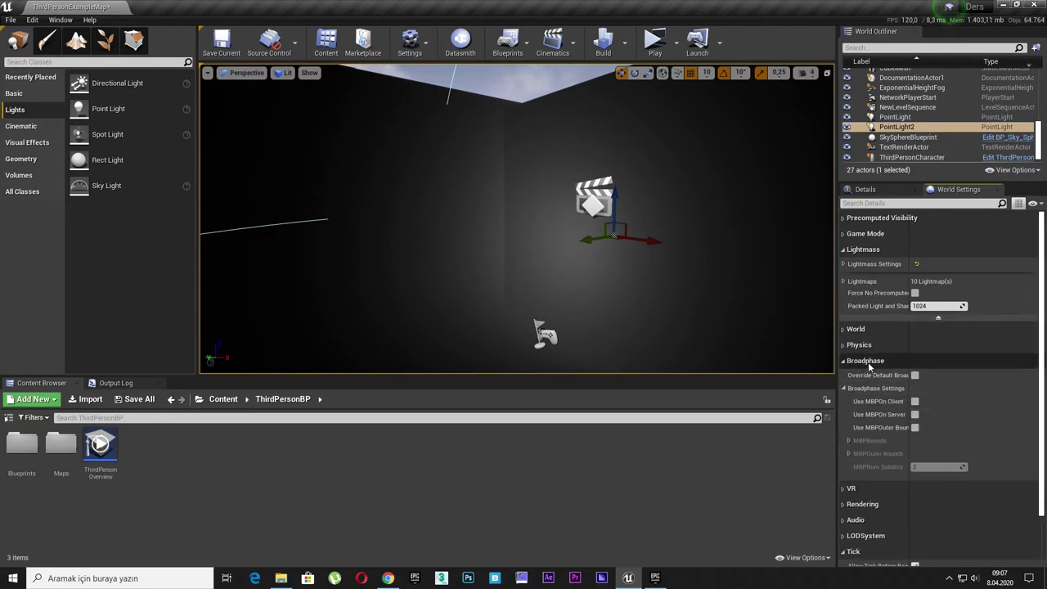
{"action": "left_click", "coordinate": [867, 360]}
{"action": "left_click", "coordinate": [856, 345]}
{"action": "left_click", "coordinate": [856, 343]}
{"action": "left_click", "coordinate": [859, 330]}
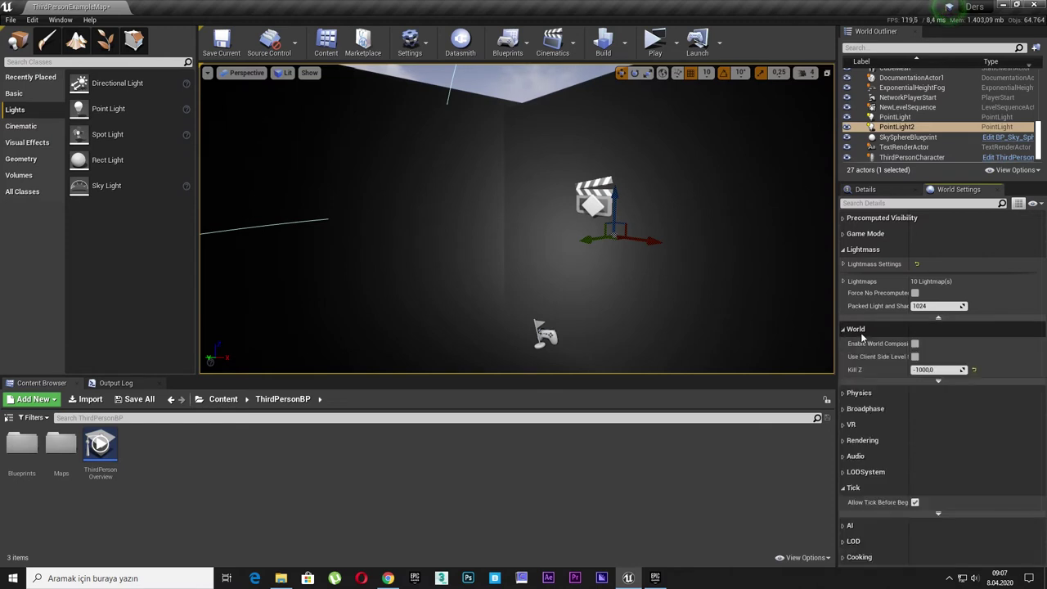
{"action": "left_click", "coordinate": [858, 329]}
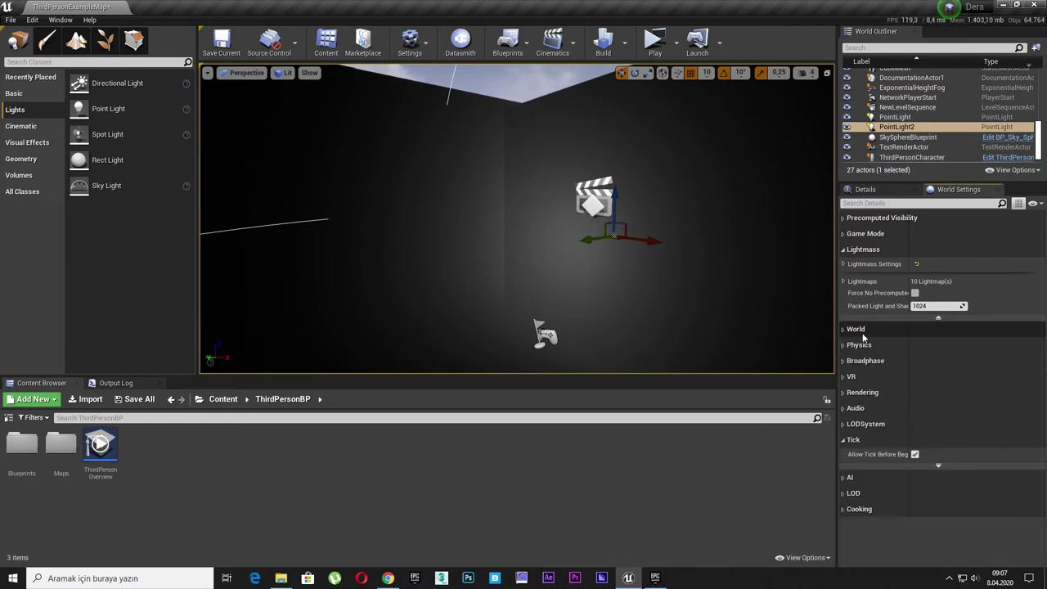
Check and collapse Game Mode, Precomputed Visibility, Cooking, LOD, AI and Tick categories
{"action": "left_click", "coordinate": [866, 233]}
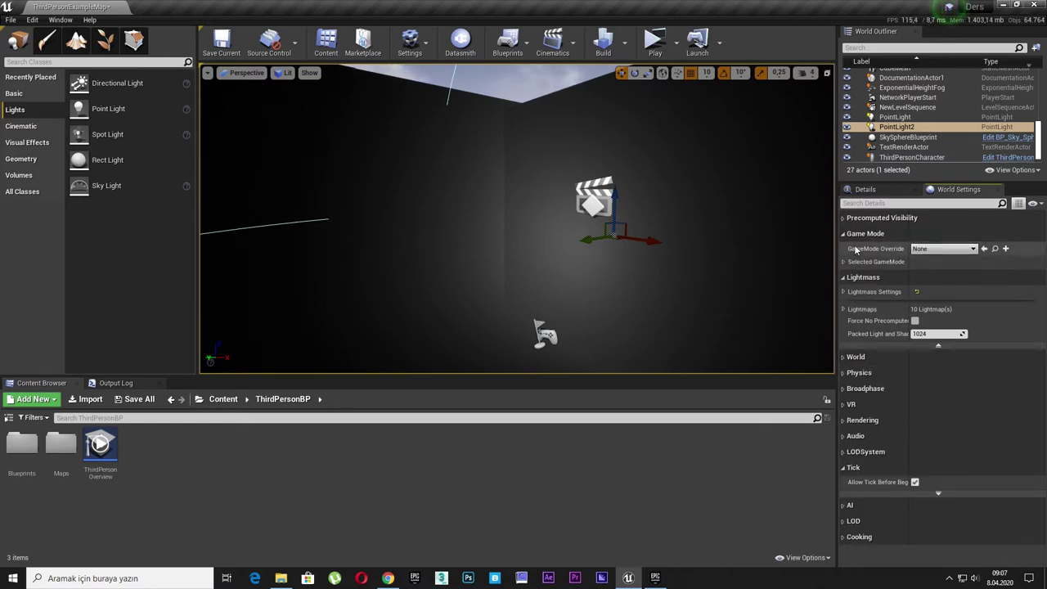
{"action": "left_click", "coordinate": [870, 233]}
{"action": "left_click", "coordinate": [881, 219]}
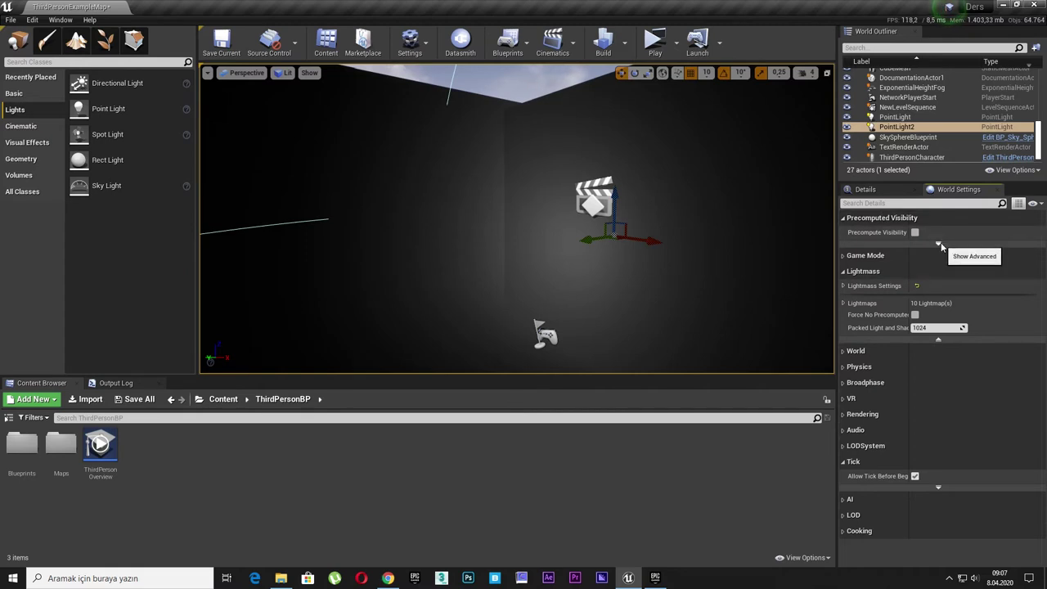
{"action": "left_click", "coordinate": [939, 245]}
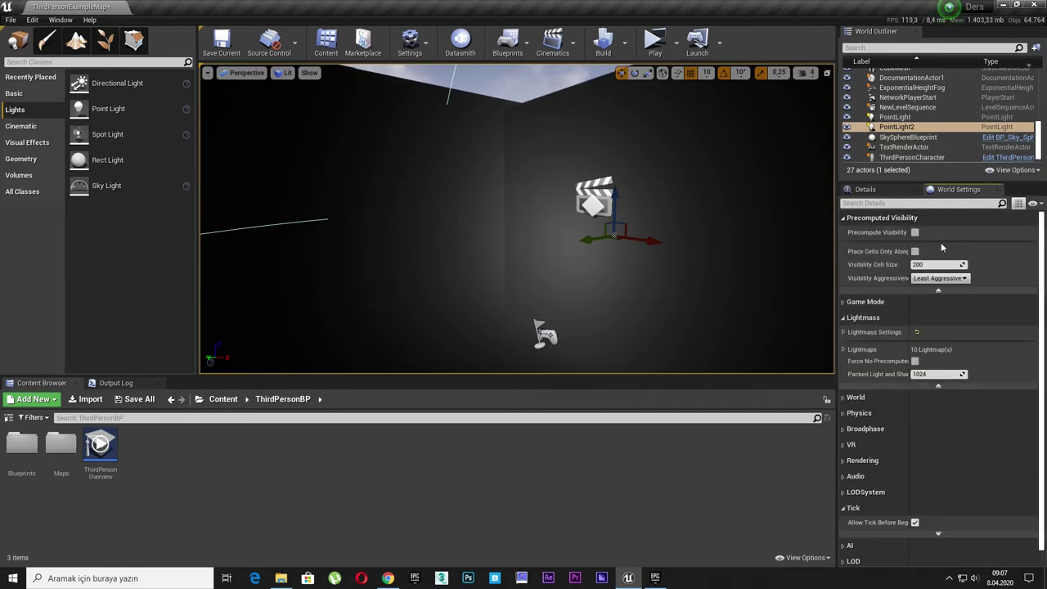
{"action": "left_click", "coordinate": [872, 220]}
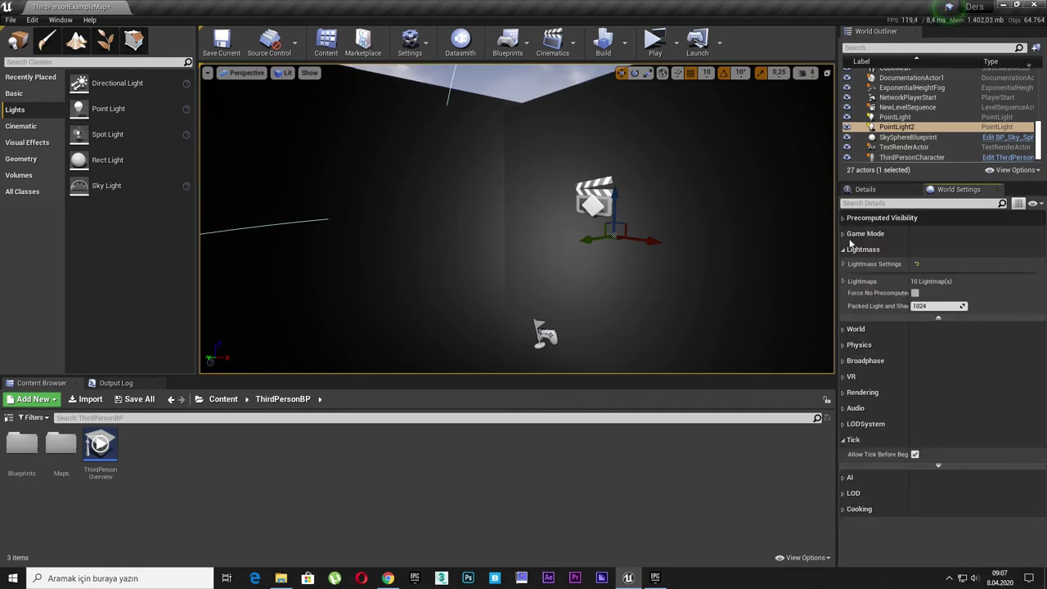
{"action": "left_click", "coordinate": [855, 509]}
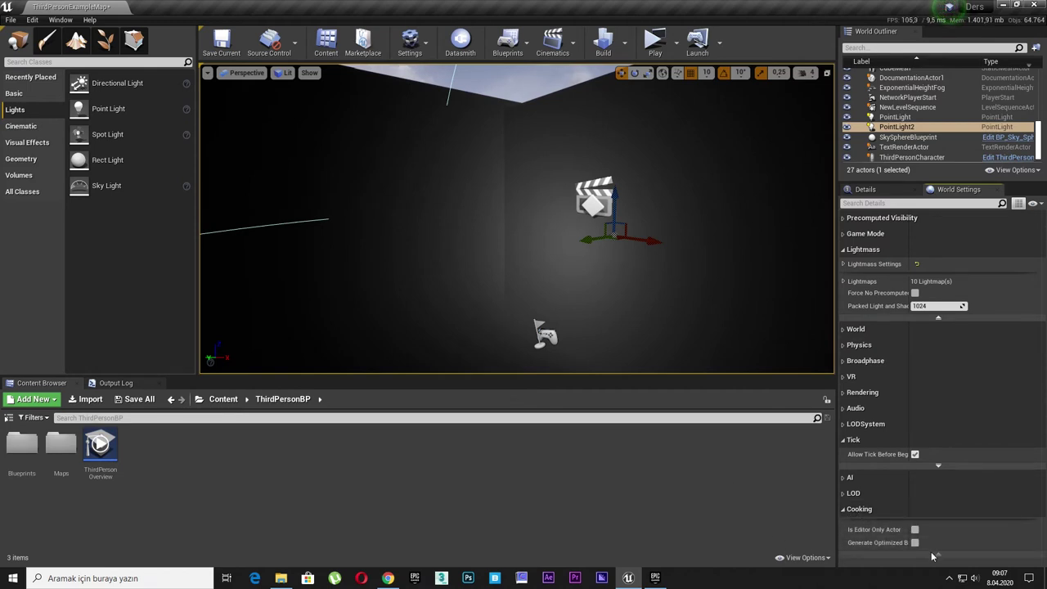
{"action": "left_click", "coordinate": [857, 509]}
{"action": "left_click", "coordinate": [865, 493]}
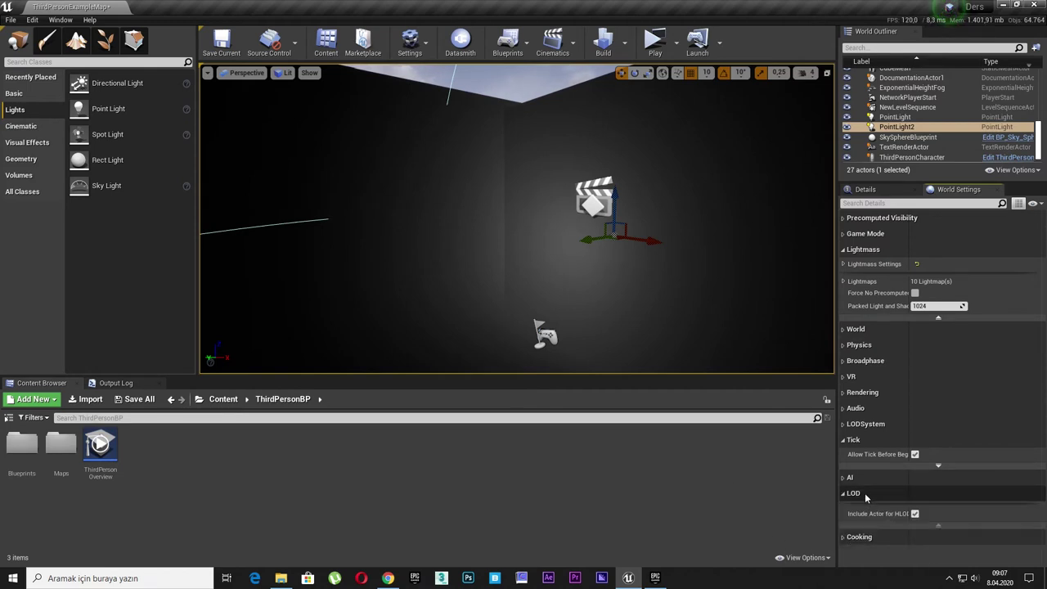
{"action": "left_click", "coordinate": [864, 493]}
{"action": "left_click", "coordinate": [863, 483]}
{"action": "left_click", "coordinate": [863, 483]}
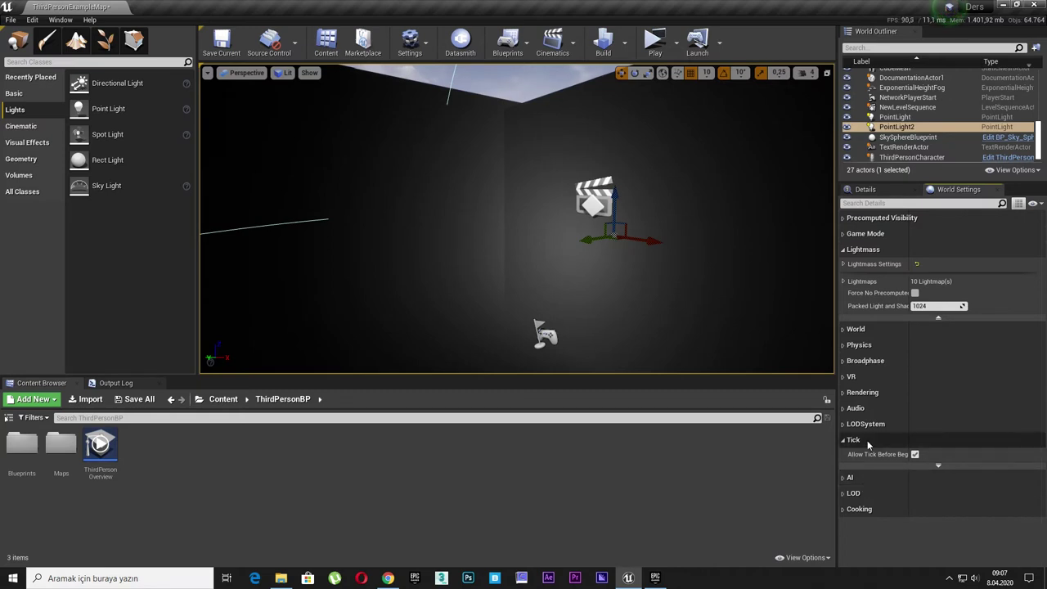
{"action": "left_click", "coordinate": [938, 465]}
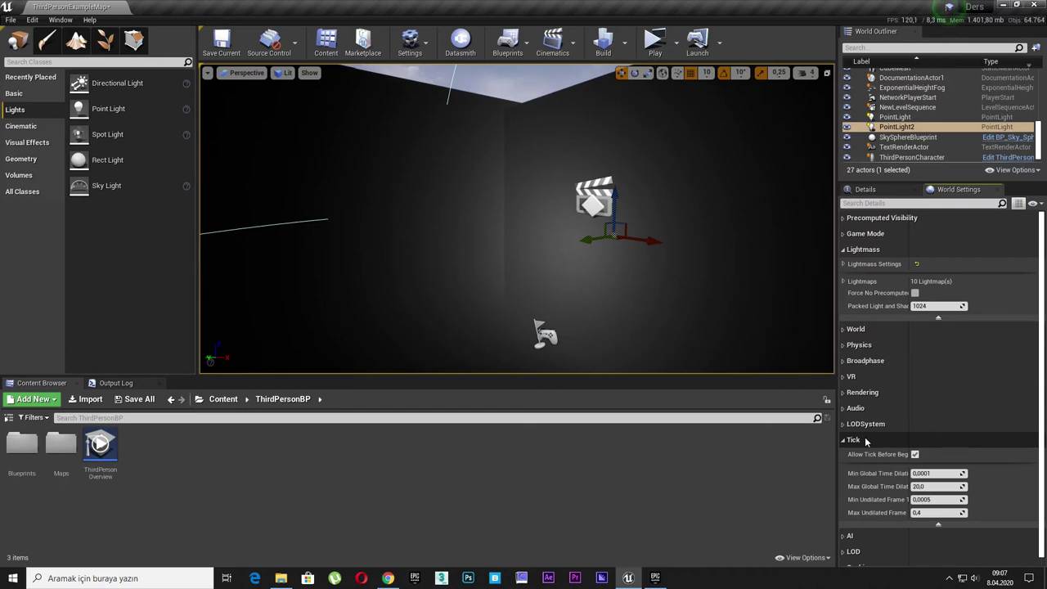
{"action": "left_click", "coordinate": [866, 441]}
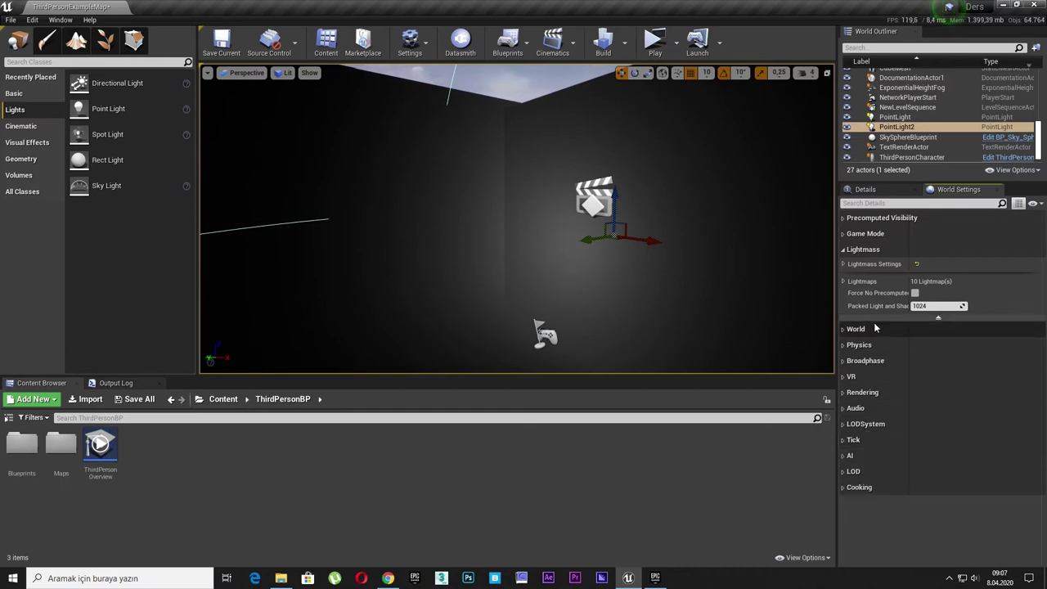
Filter World Settings by 'volum', then clear the filter and collapse unneeded groups
{"action": "left_click", "coordinate": [873, 203]}
{"action": "type", "text": "volum"}
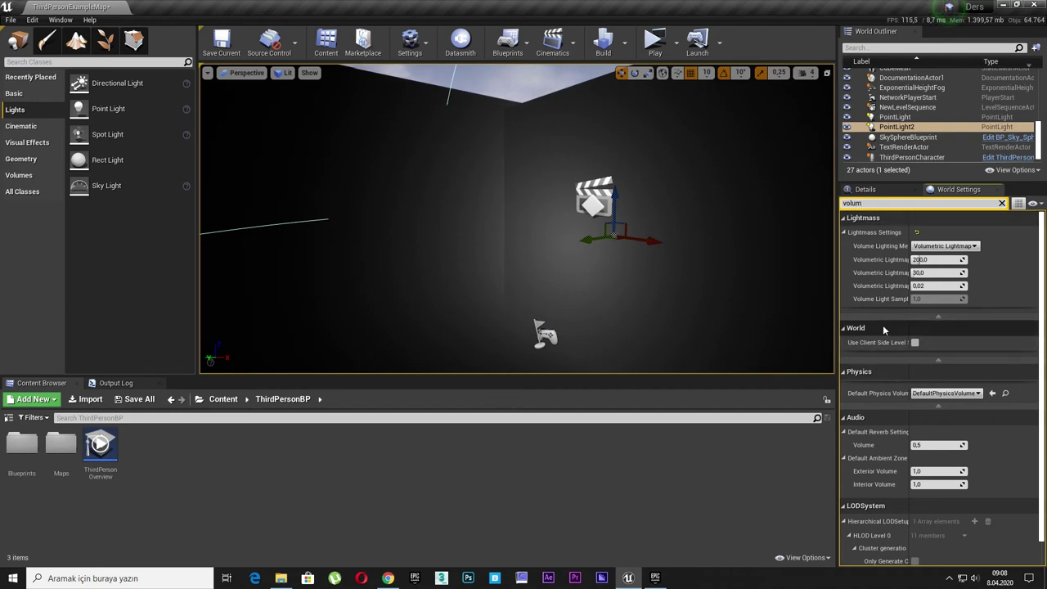
{"action": "left_click", "coordinate": [882, 327]}
{"action": "left_click", "coordinate": [883, 344]}
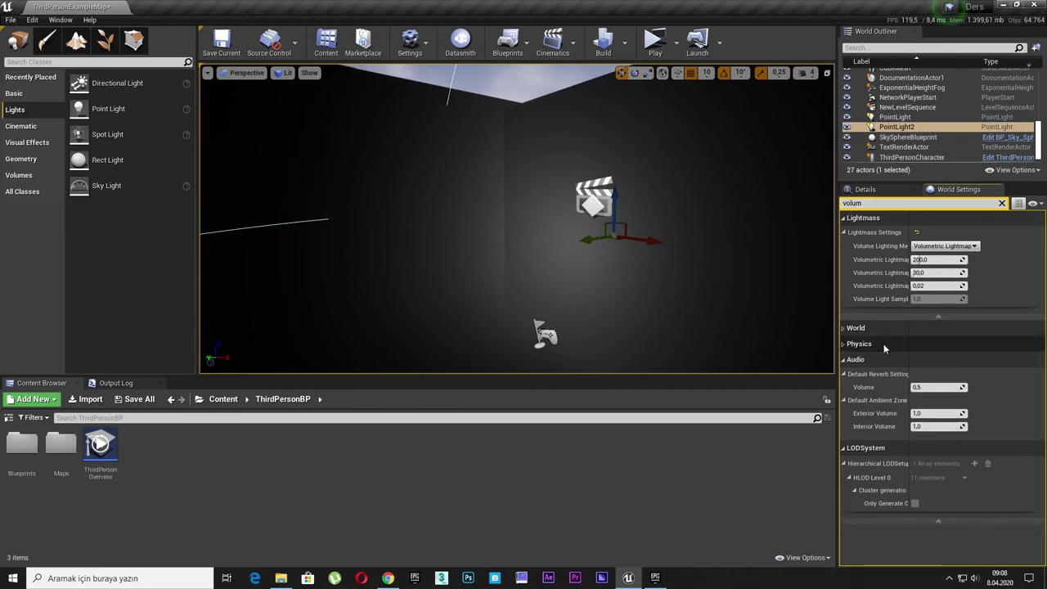
{"action": "left_click", "coordinate": [882, 360]}
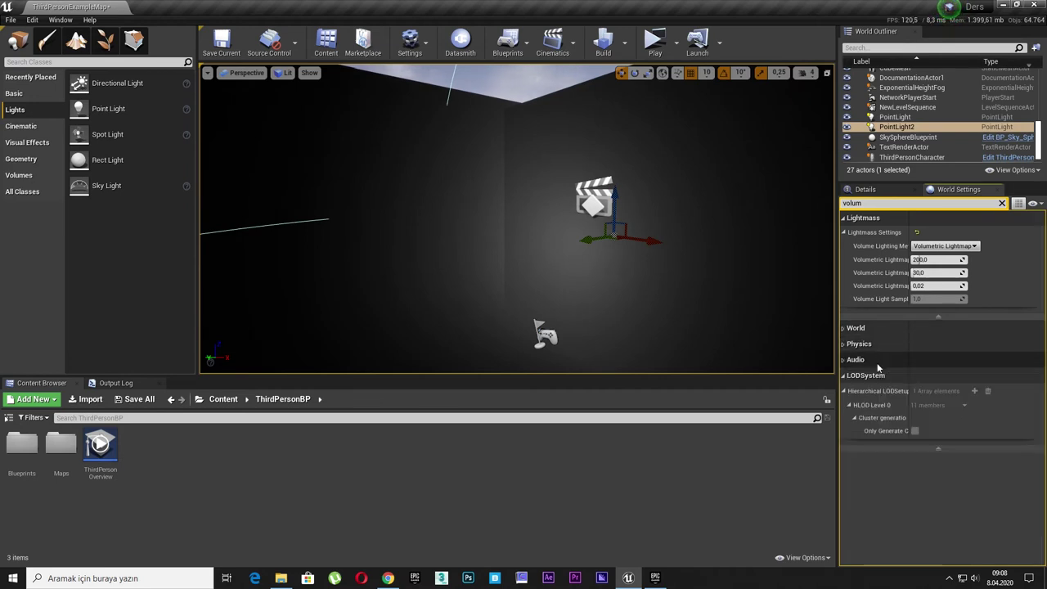
{"action": "left_click", "coordinate": [1002, 203]}
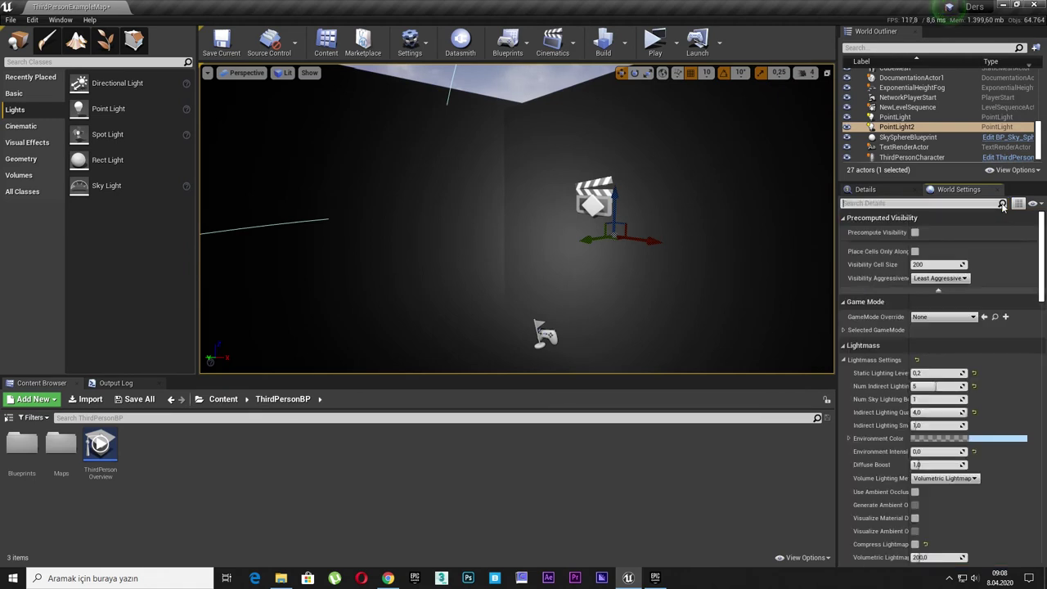
{"action": "left_click", "coordinate": [881, 217]}
{"action": "left_click", "coordinate": [866, 233]}
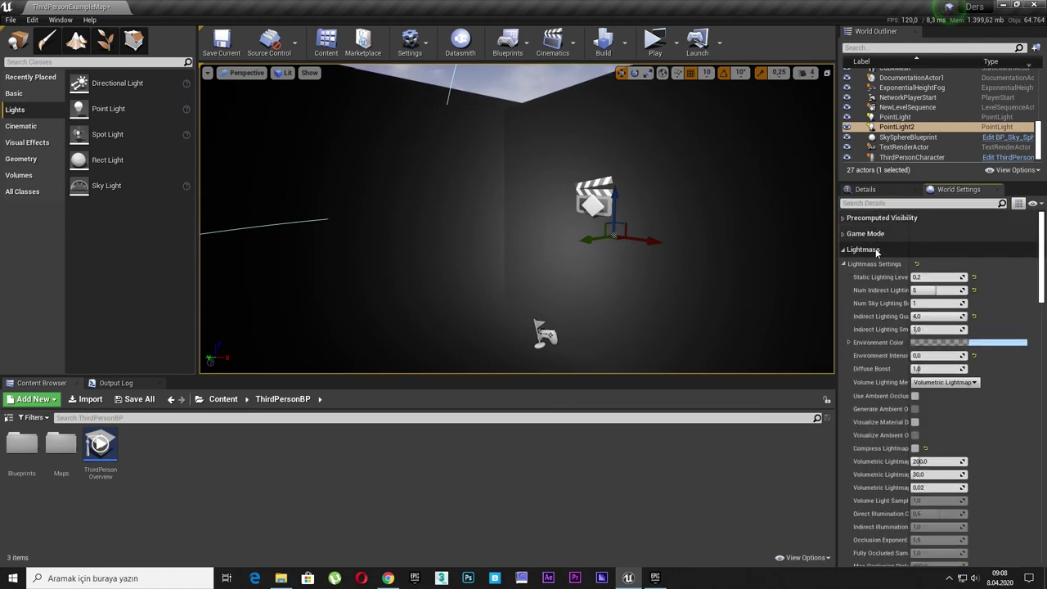
{"action": "type", "text": "40"}
Set Volumetric Lightmap Detail Cell Size 40 and Brick Memory 50, then build lighting only
{"action": "left_click", "coordinate": [954, 474]}
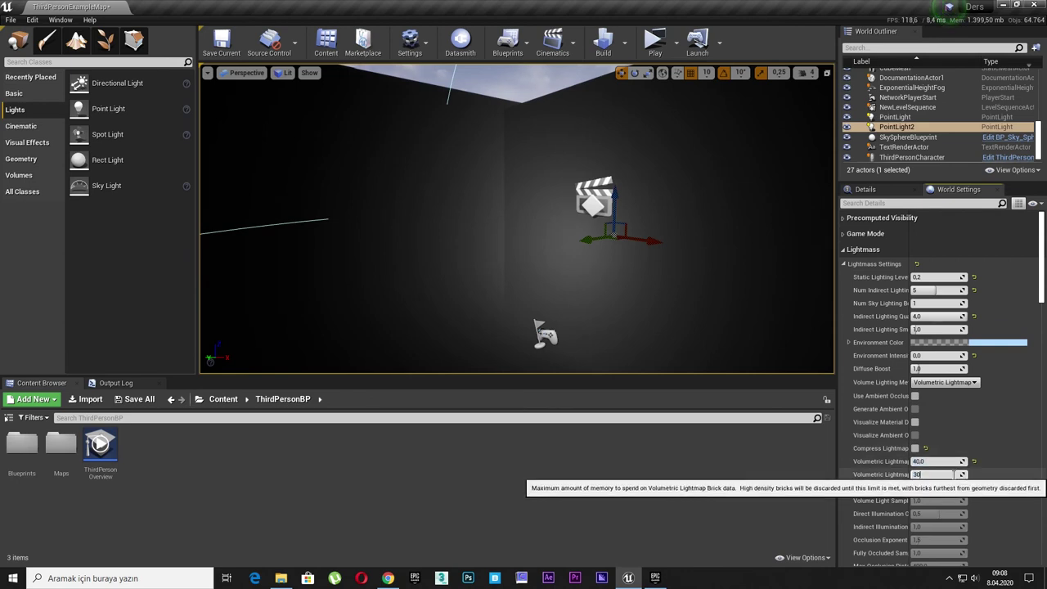
{"action": "key", "text": "Return"}
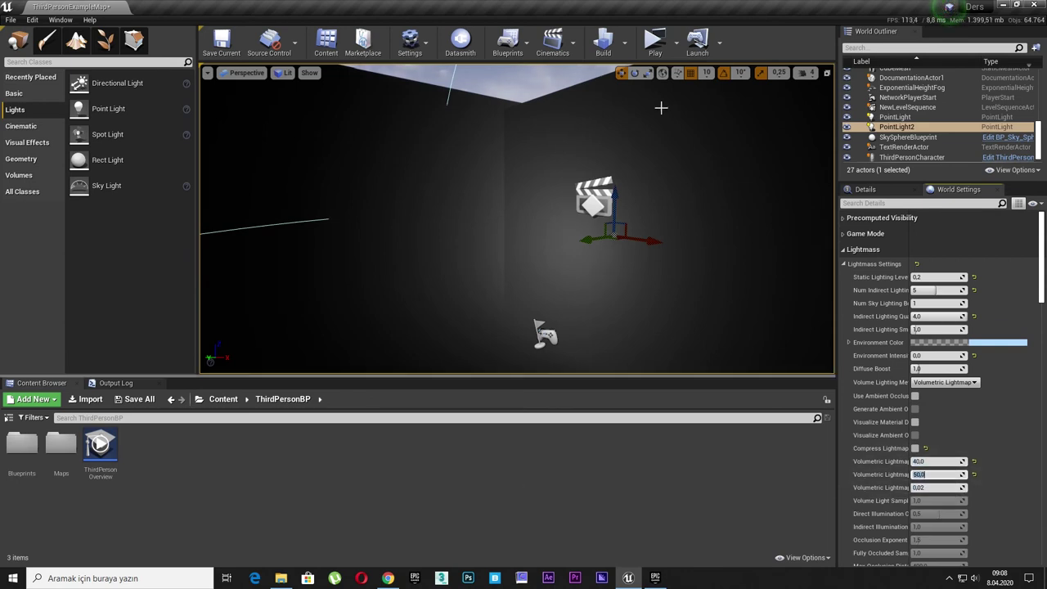
{"action": "left_click", "coordinate": [624, 43]}
{"action": "left_click", "coordinate": [641, 75]}
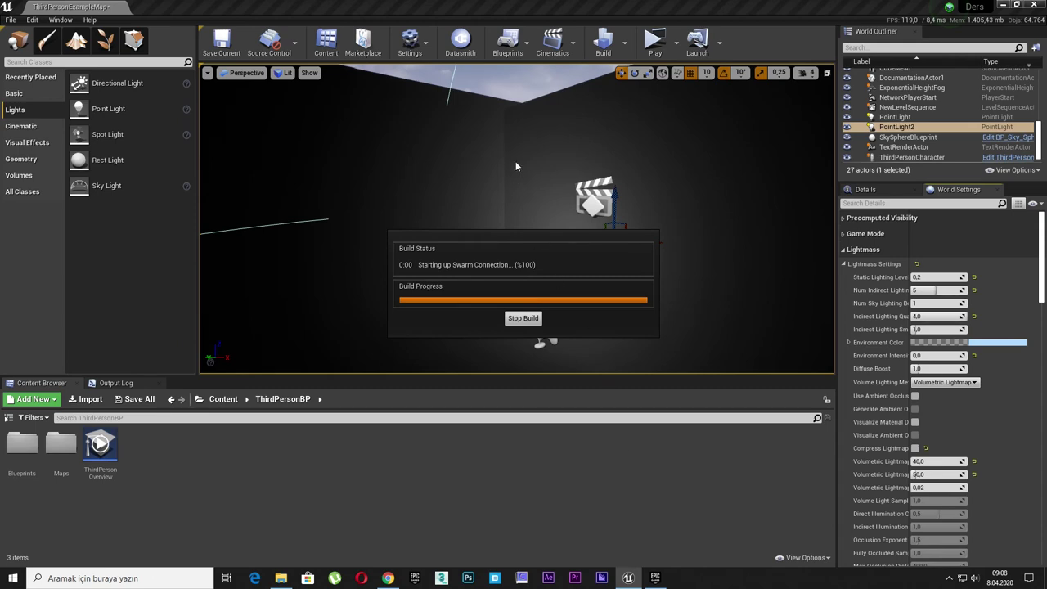
Turn the view toward the rebaked lit area and select the point light
{"action": "right_click_drag", "start_coordinate": [446, 169], "coordinate": [564, 208]}
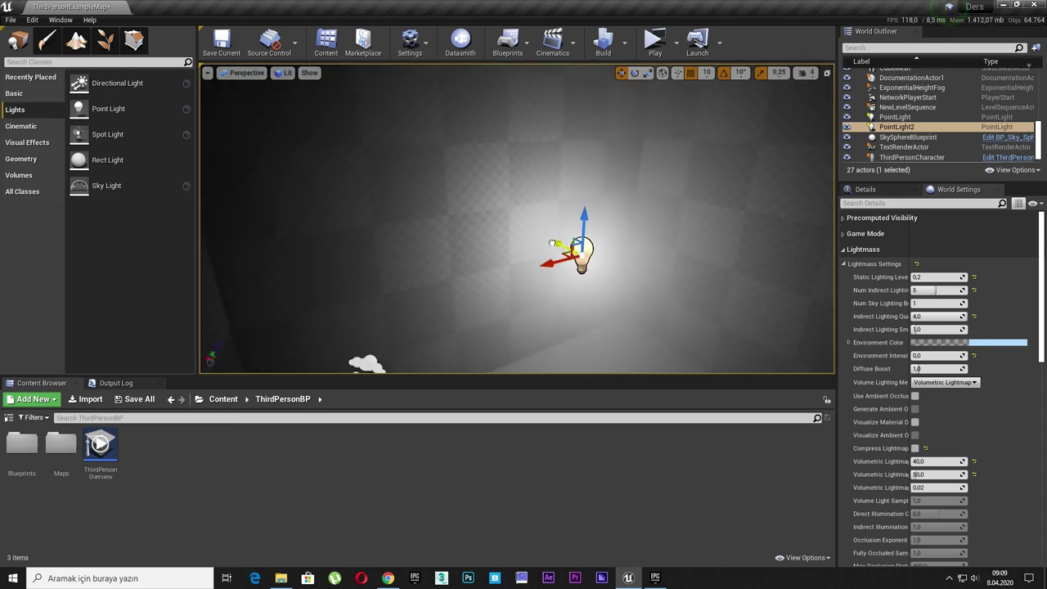
{"action": "left_click_drag", "start_coordinate": [552, 244], "coordinate": [597, 264]}
Show PointLight2's Details and frame it in the viewport
{"action": "left_click", "coordinate": [887, 190]}
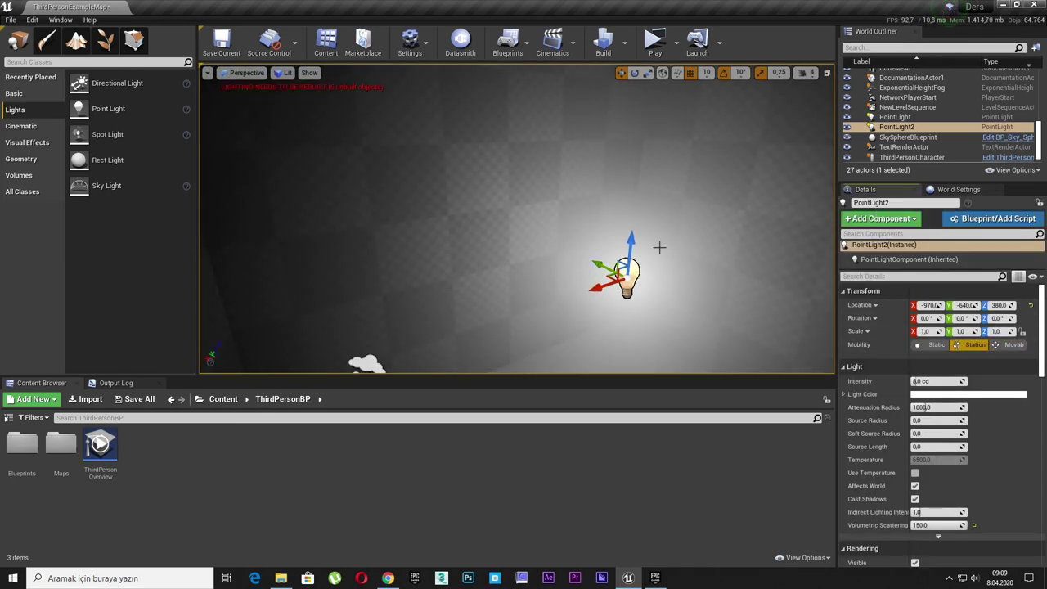
{"action": "scroll", "coordinate": [659, 247], "scroll_direction": "down", "scroll_amount": 5}
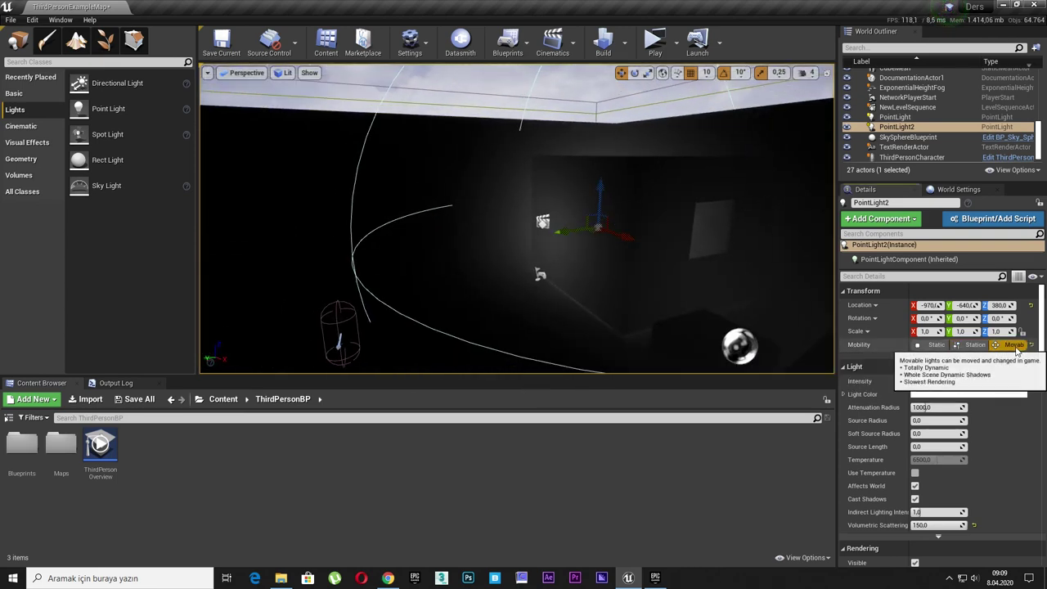
{"action": "key", "text": "f"}
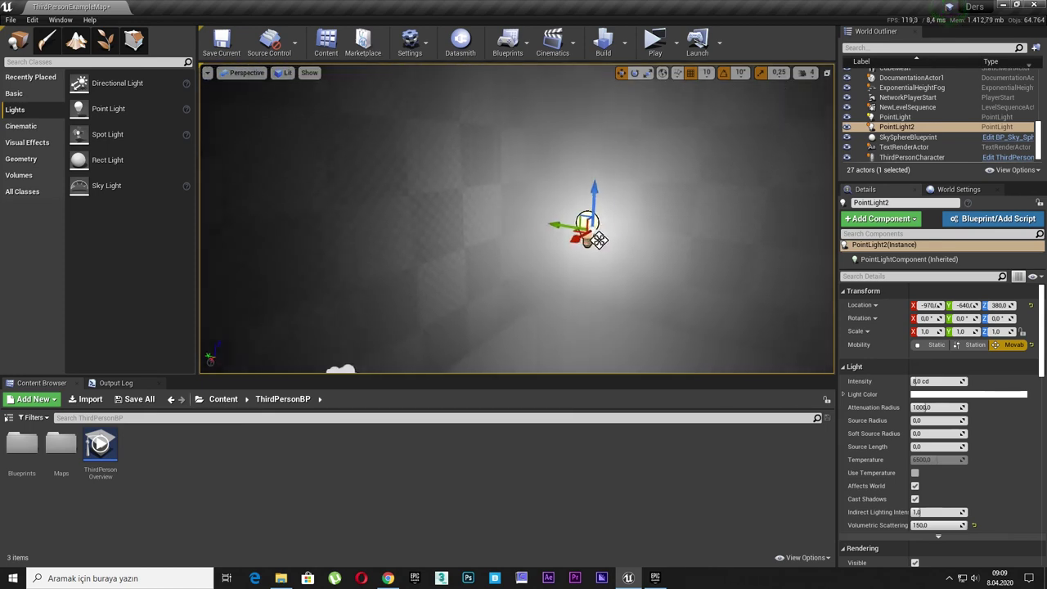
{"action": "right_click_drag", "start_coordinate": [559, 241], "coordinate": [441, 237]}
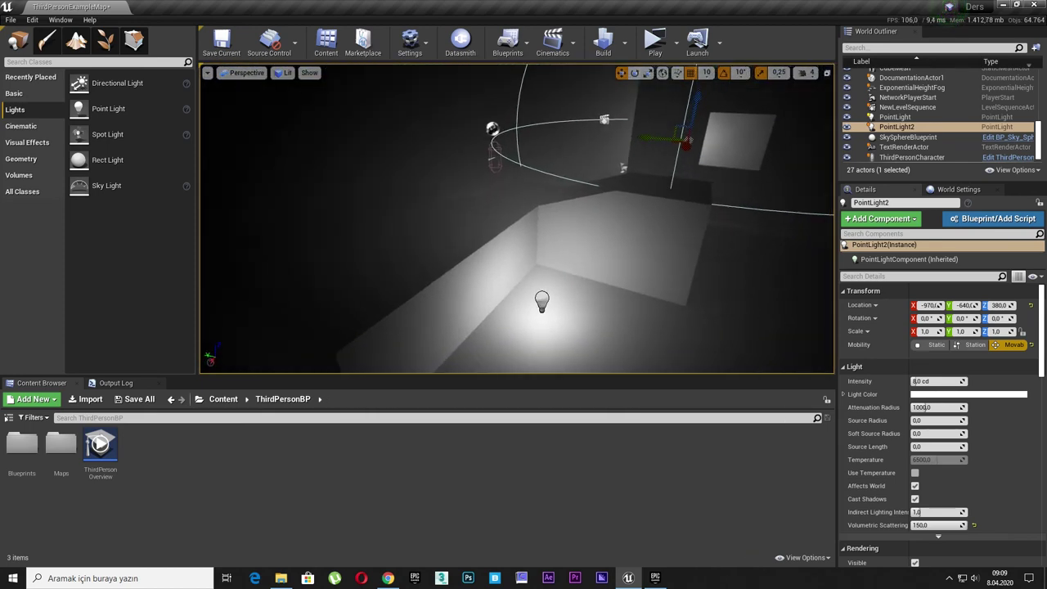
Select PointLight and set its Mobility to Movable, then to Static
{"action": "left_click", "coordinate": [542, 301]}
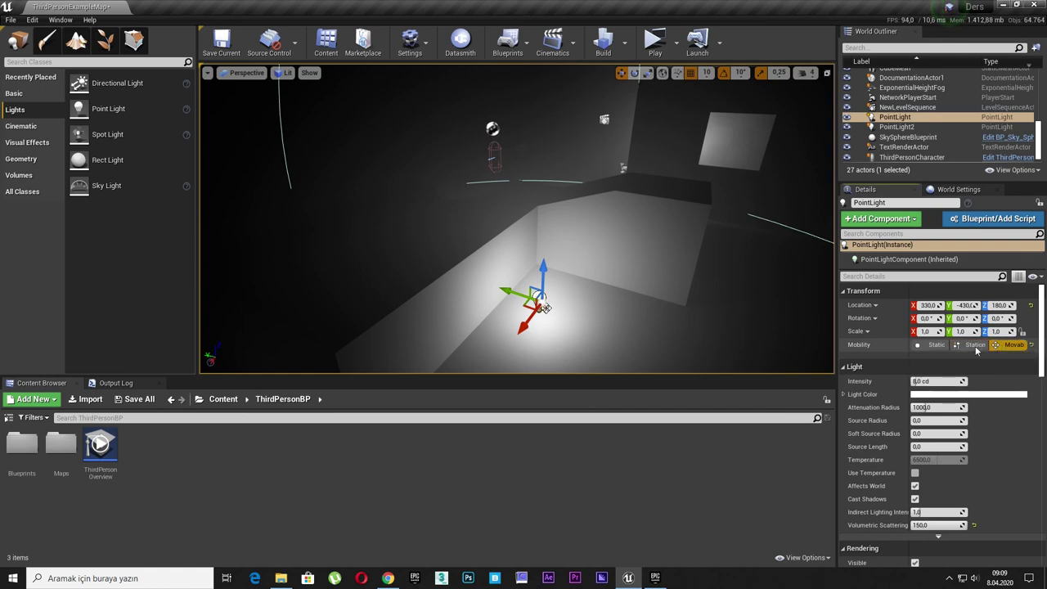
{"action": "left_click", "coordinate": [1014, 344]}
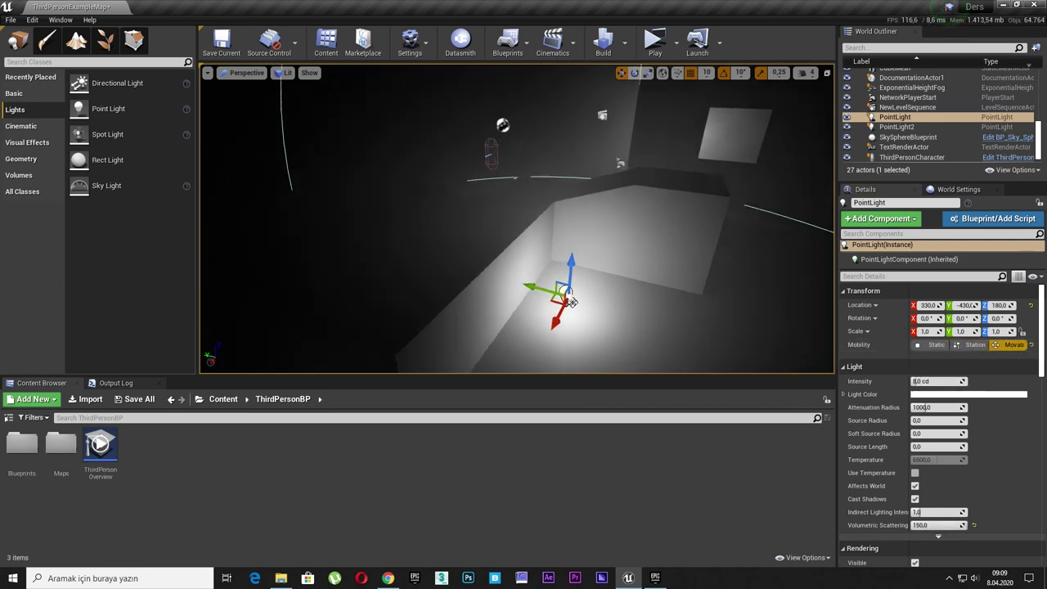
{"action": "right_click_drag", "start_coordinate": [524, 246], "coordinate": [490, 245]}
{"action": "right_click_drag", "start_coordinate": [605, 241], "coordinate": [620, 241]}
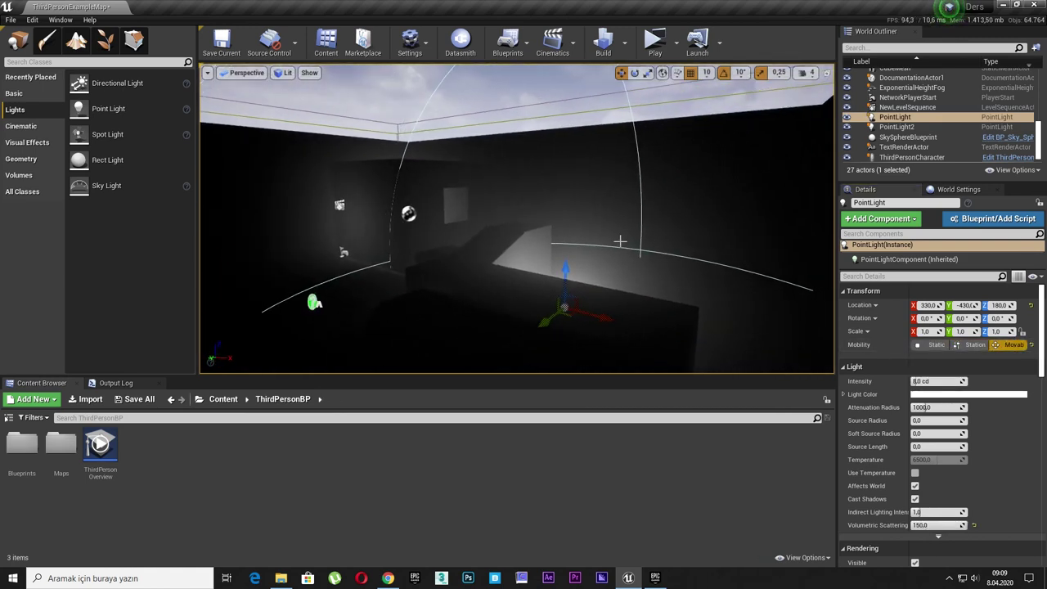
{"action": "left_click", "coordinate": [930, 346]}
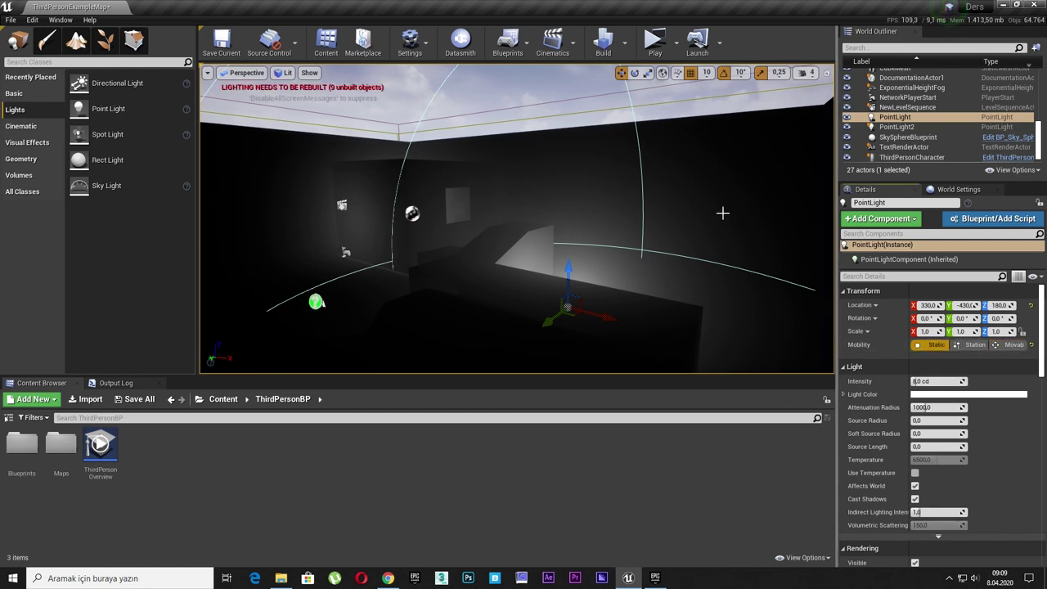
{"action": "left_click", "coordinate": [622, 53]}
Rebuild lighting, then switch PointLight's Mobility to Stationary and back to Movable
{"action": "left_click", "coordinate": [626, 73]}
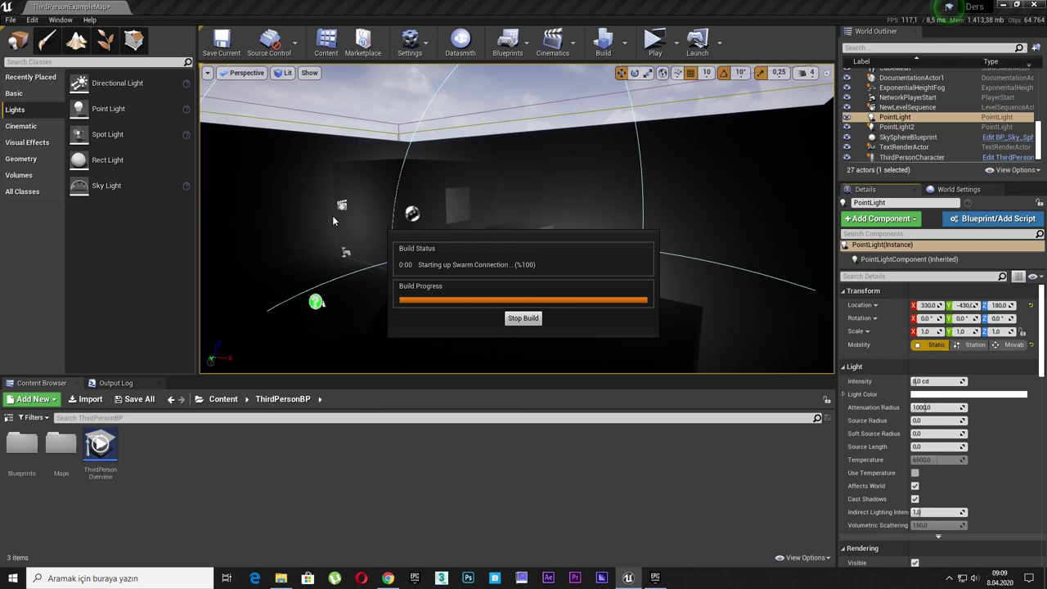
{"action": "right_click_drag", "start_coordinate": [325, 219], "coordinate": [368, 214]}
{"action": "left_click", "coordinate": [973, 345]}
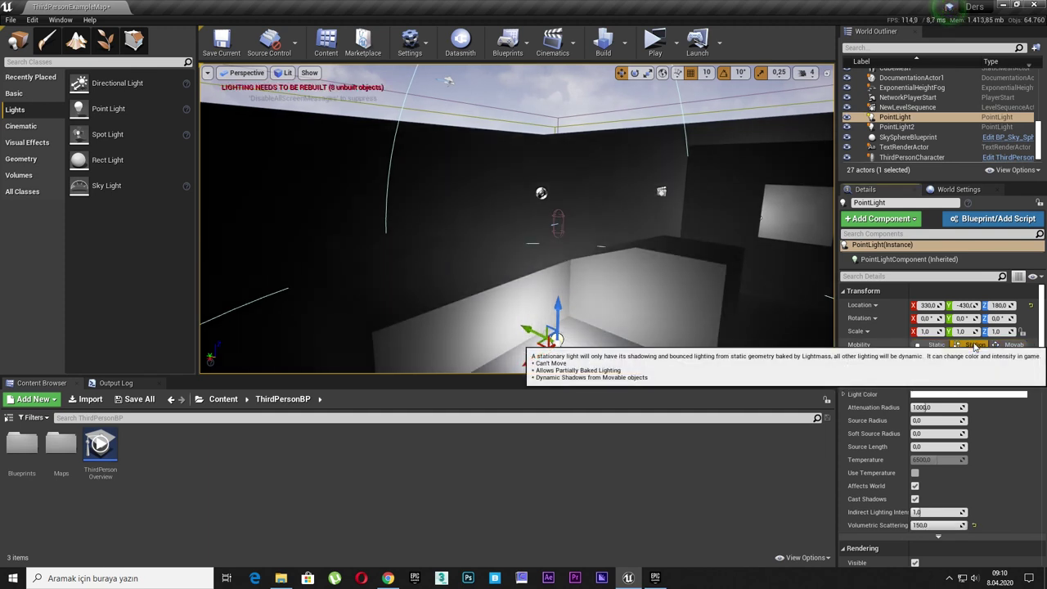
{"action": "left_click", "coordinate": [1012, 346]}
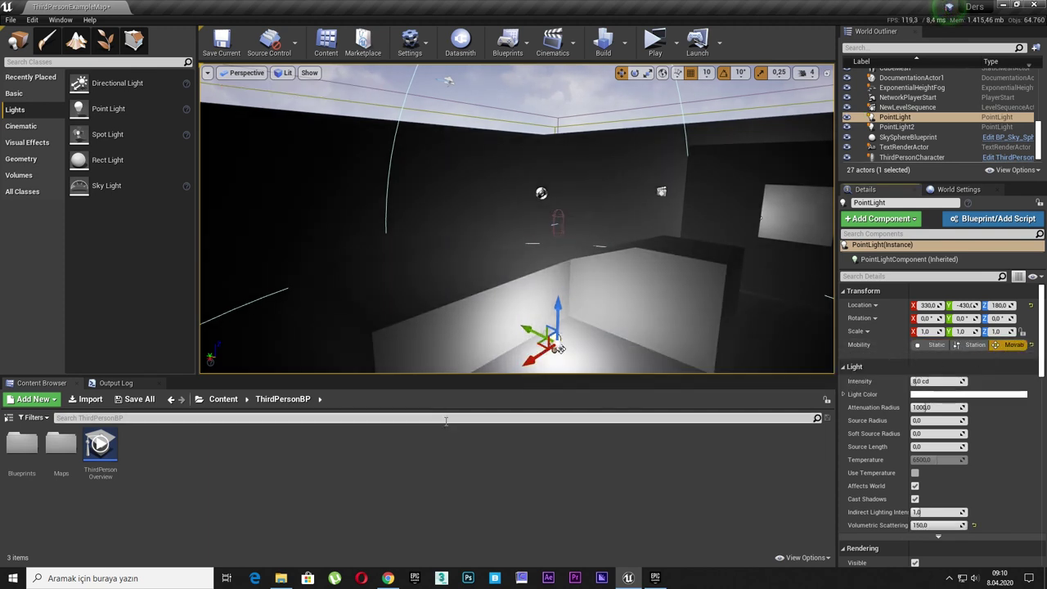